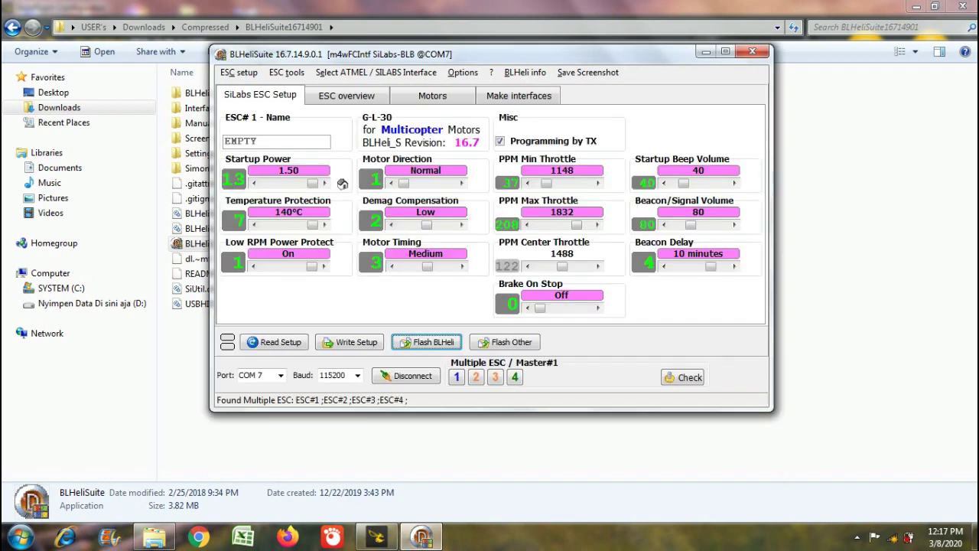
Disconnect and reconnect the flight controller on COM 7 at 115200 baud, and read the setup of all connected ESCs
click(405, 375)
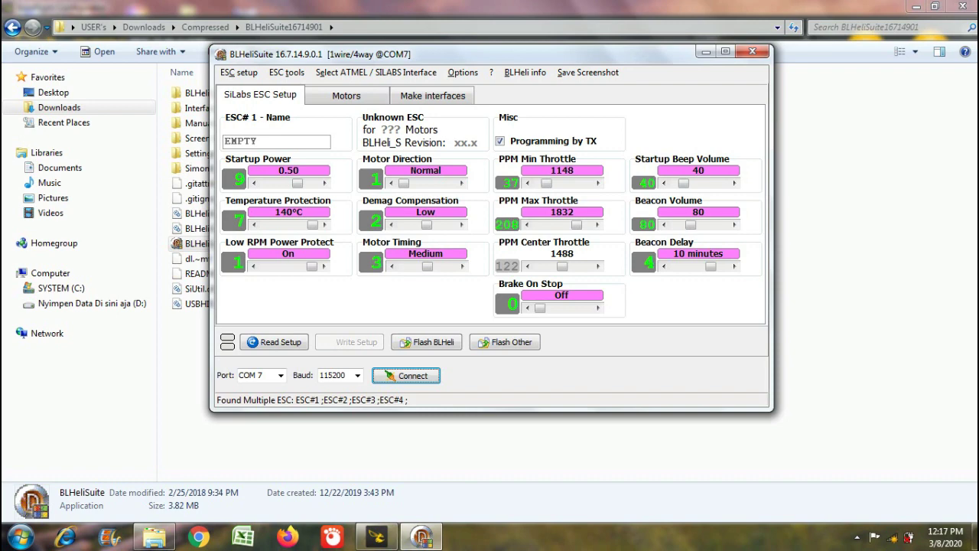
click(406, 375)
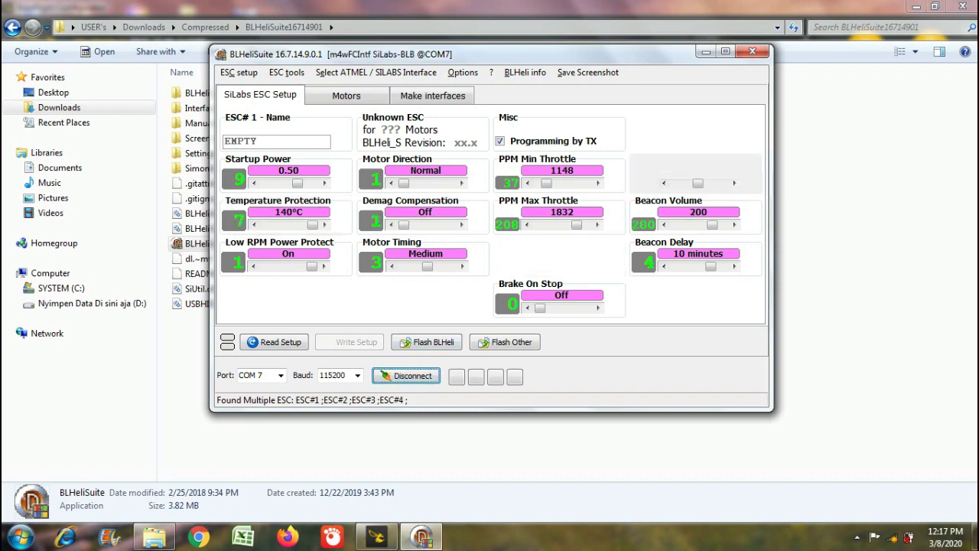
click(682, 377)
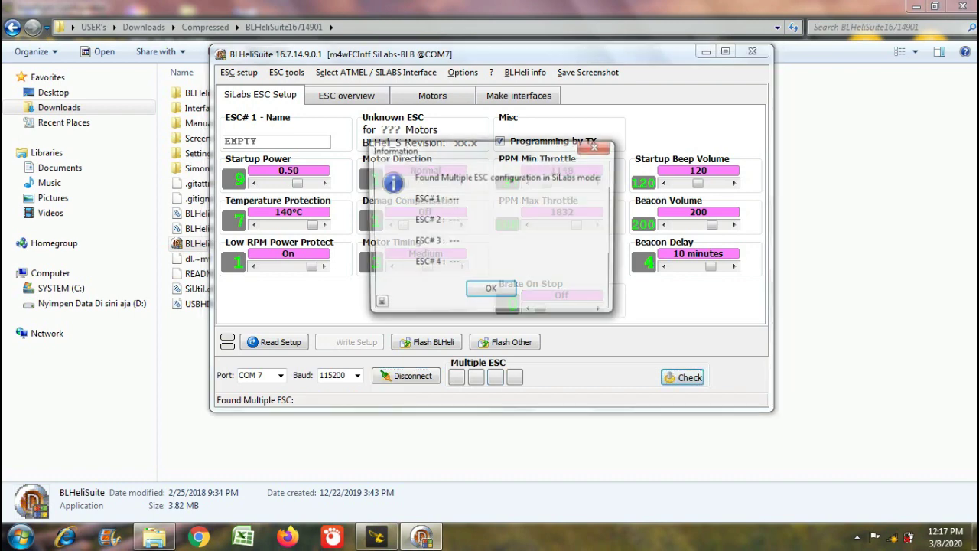
key(Return)
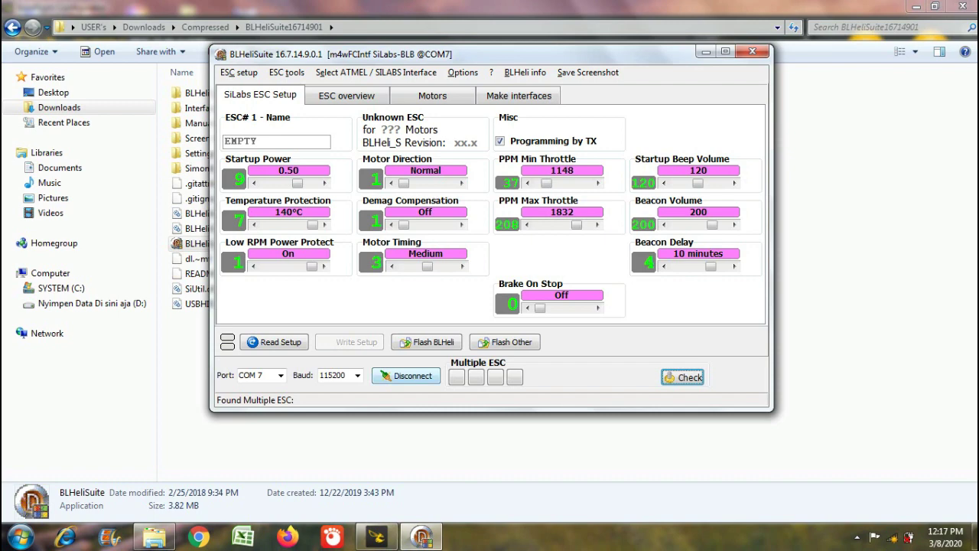
click(406, 375)
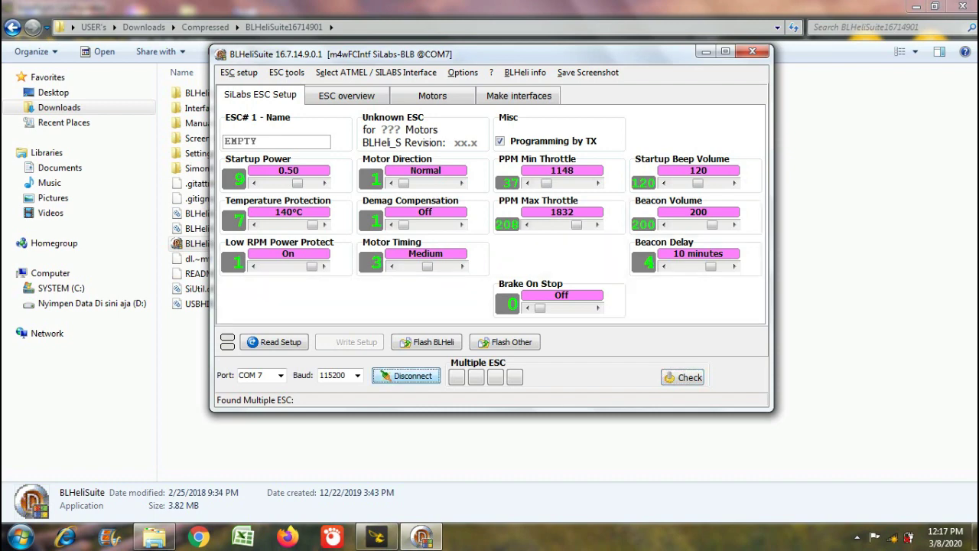
click(406, 375)
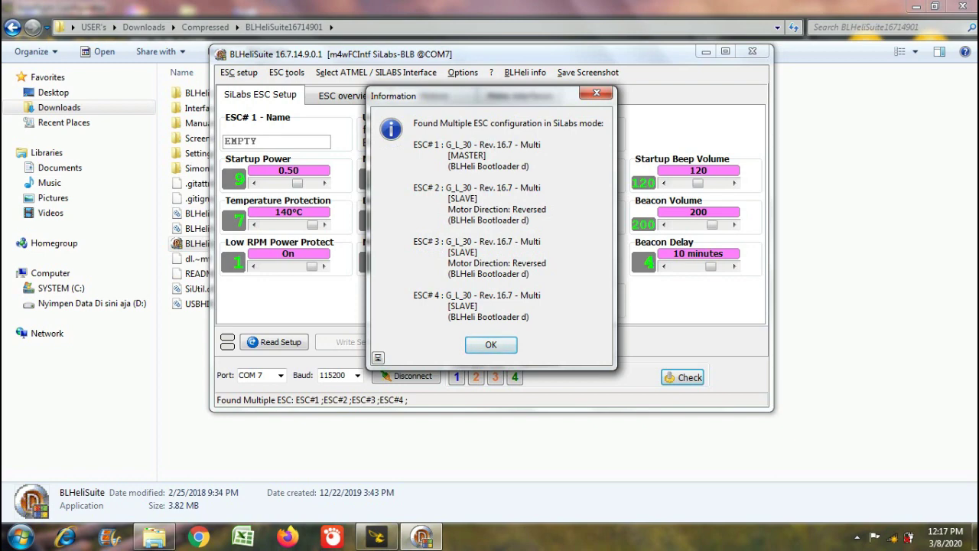
key(Return)
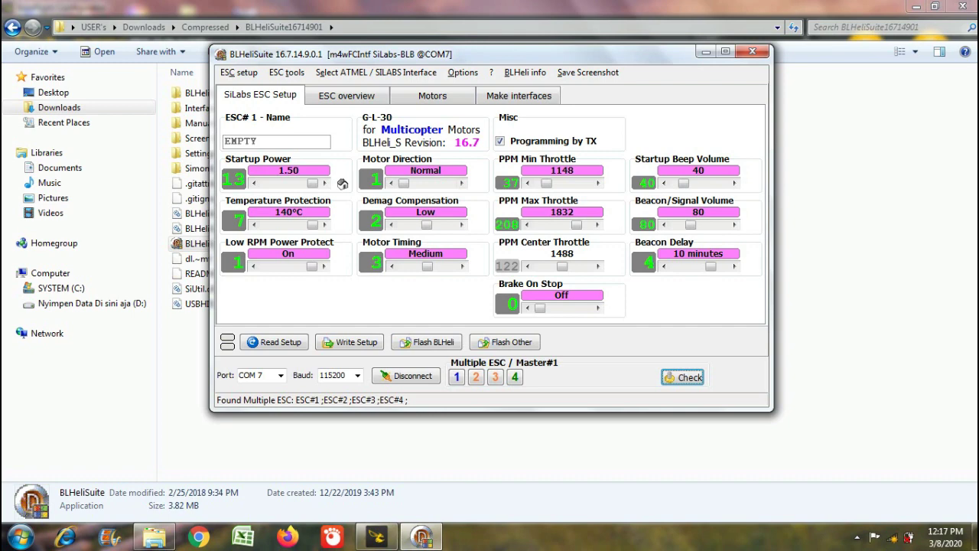
Flash ESC 1 with the latest available G-L-30 MULTI firmware, Rev 16.7, and write the current settings to it
click(426, 342)
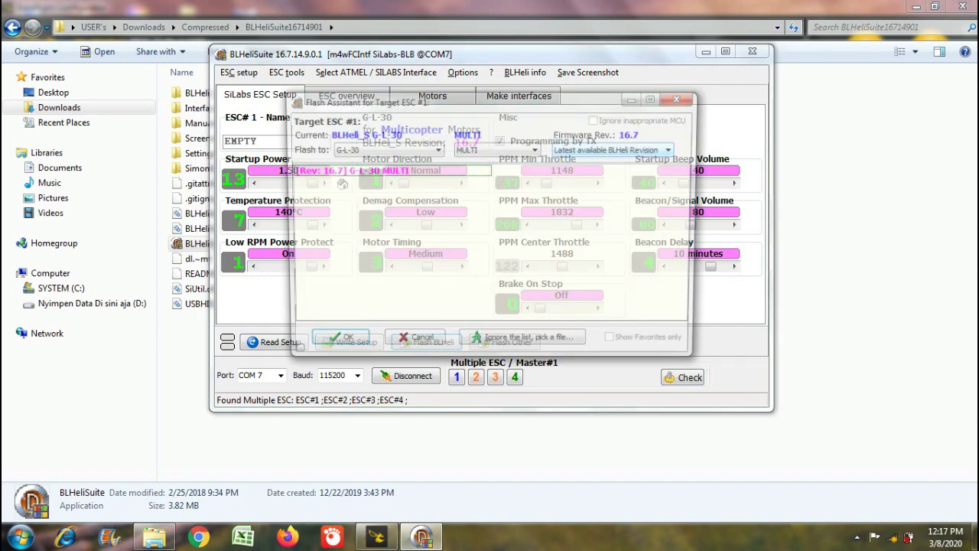
click(389, 170)
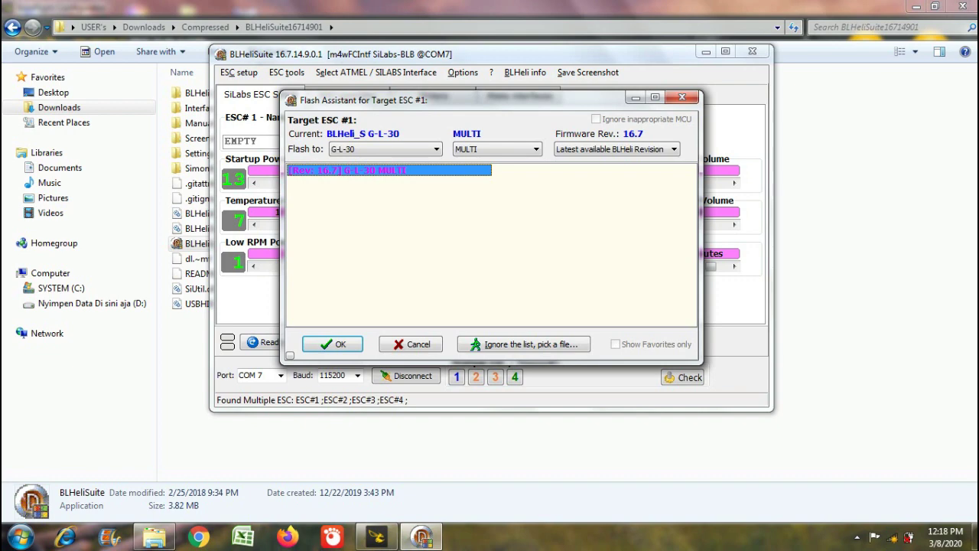
click(616, 149)
click(617, 170)
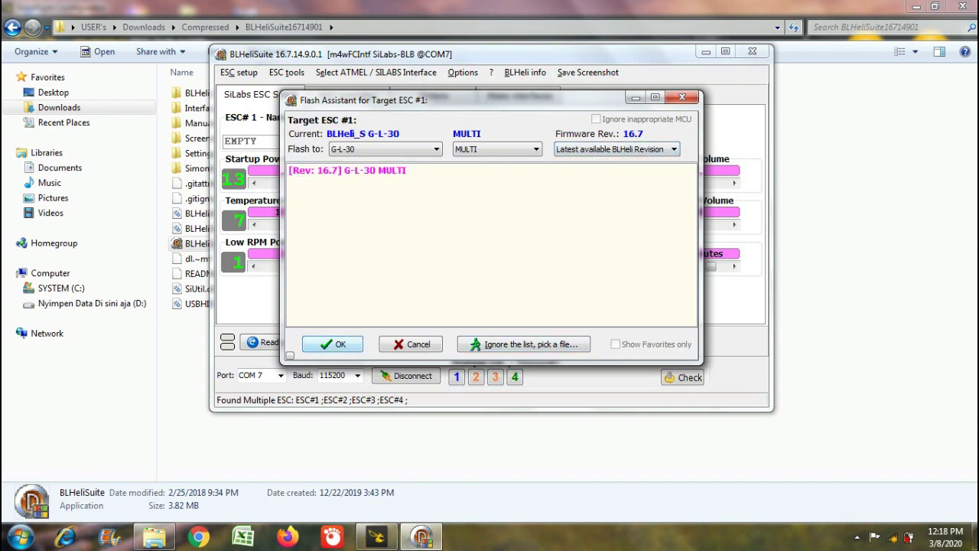
click(332, 344)
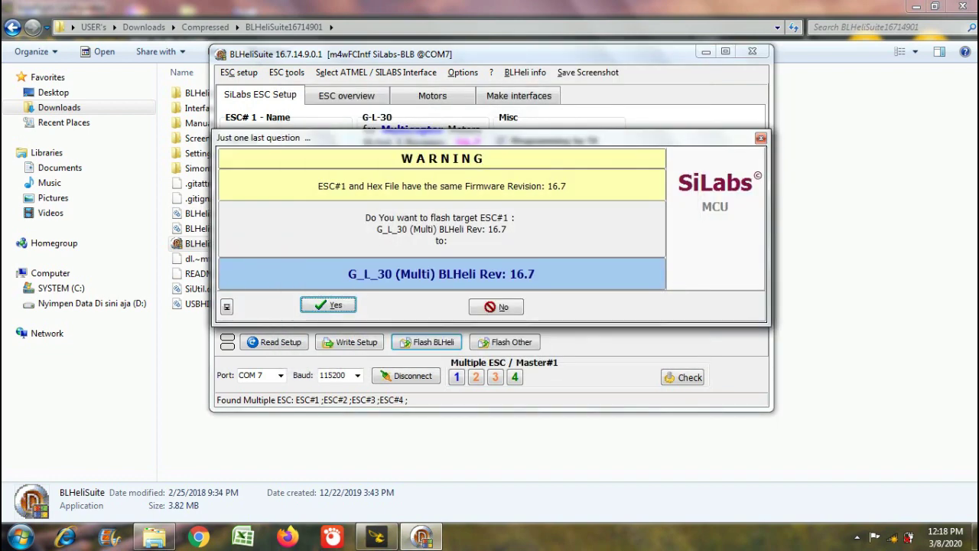
click(328, 306)
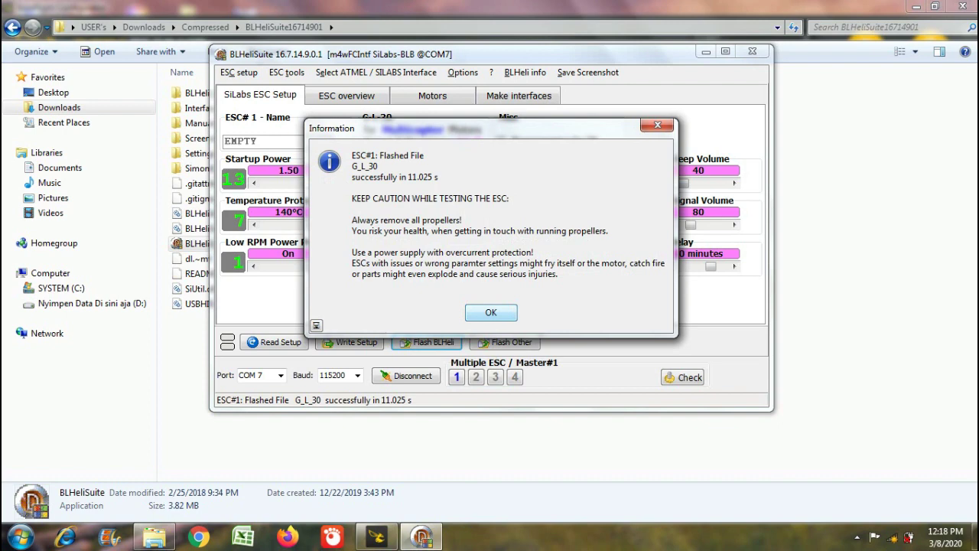
key(Return)
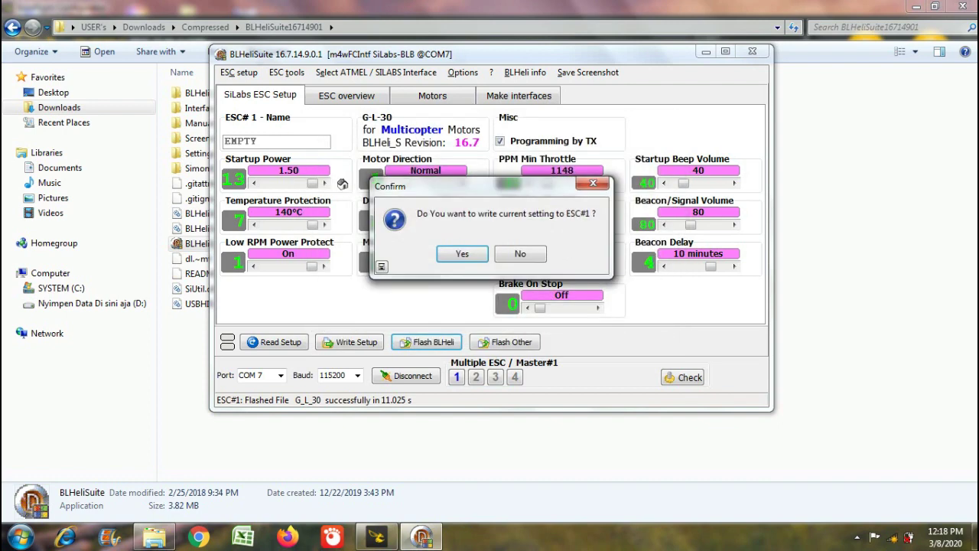
key(Return)
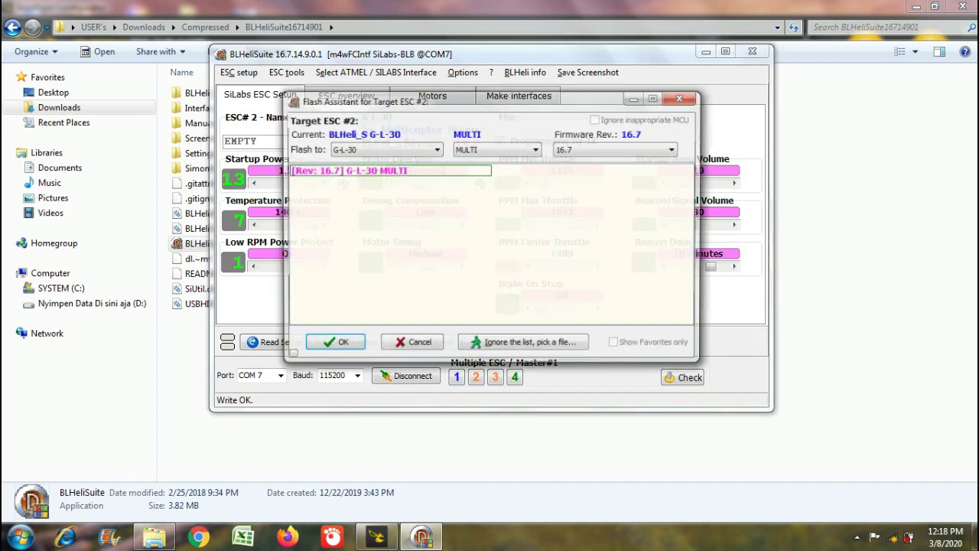
Flash ESC 2 with G-L-30 MULTI Rev 16.7 and write its current settings back
key(Return)
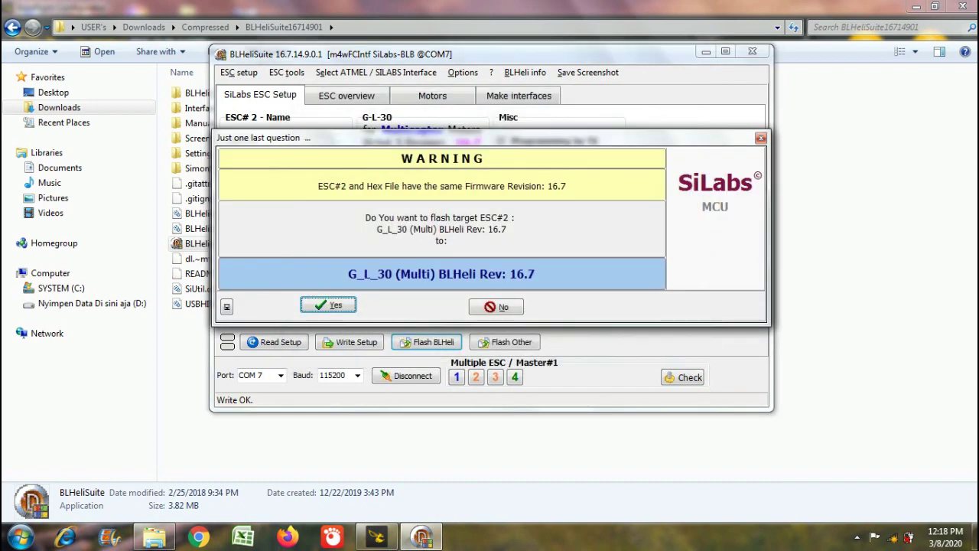
key(Return)
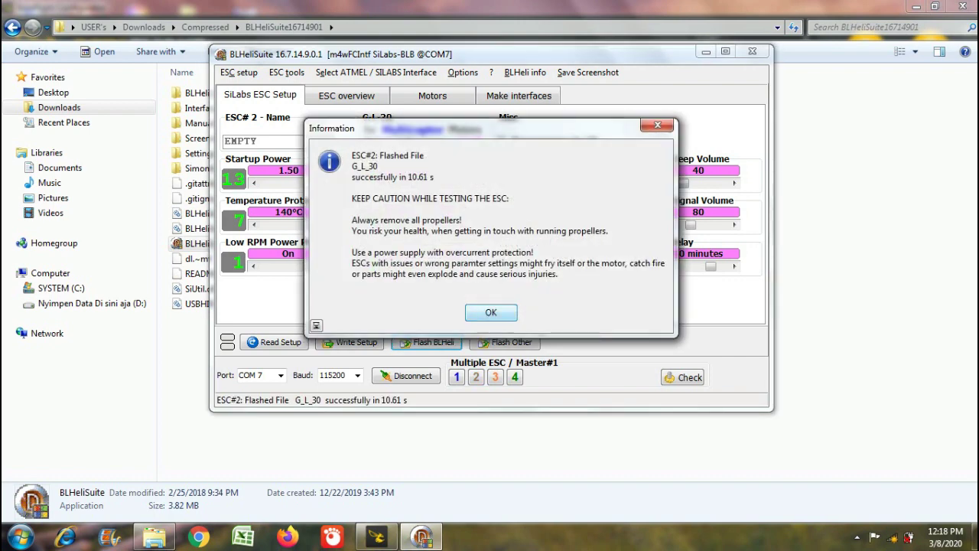
key(Return)
key(Return)
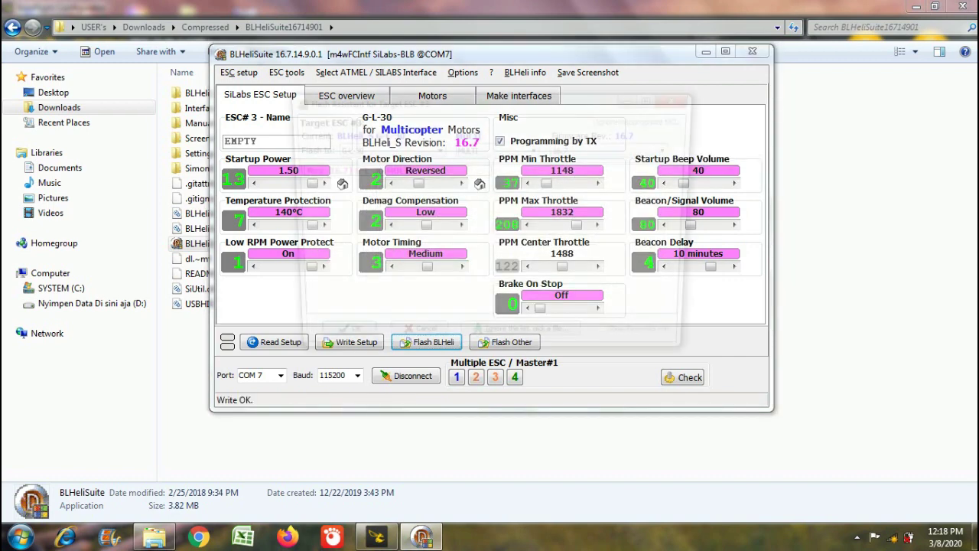
Flash ESC 3 with G-L-30 MULTI Rev 16.7 and write its current settings back
key(Return)
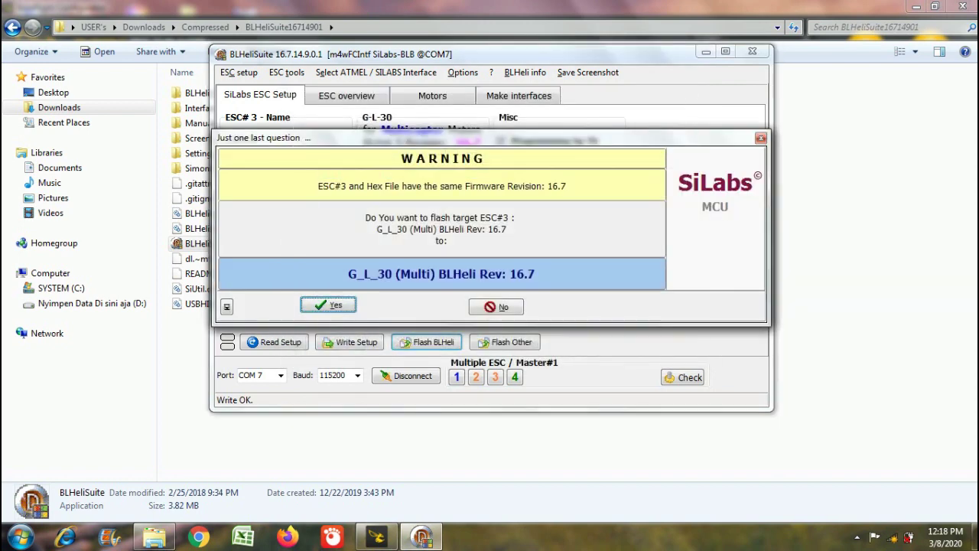
key(Return)
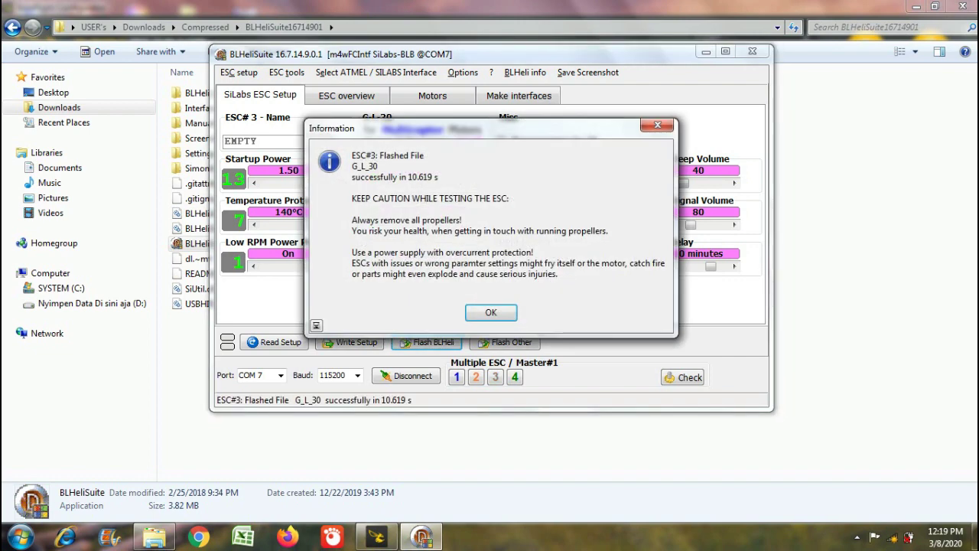
click(490, 312)
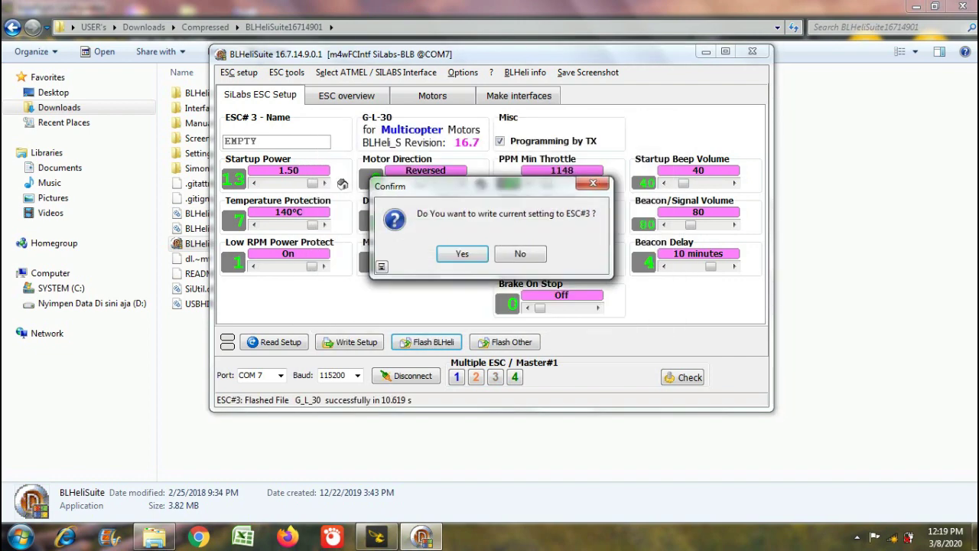
click(459, 253)
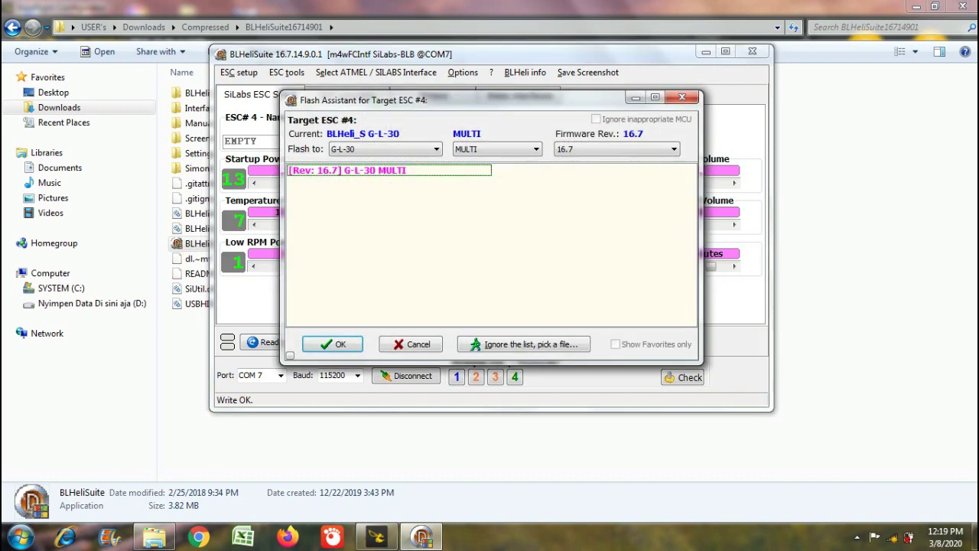
Flash ESC 4 with G-L-30 MULTI Rev 16.7, write its current settings and close the multiple-ESC summary
click(327, 343)
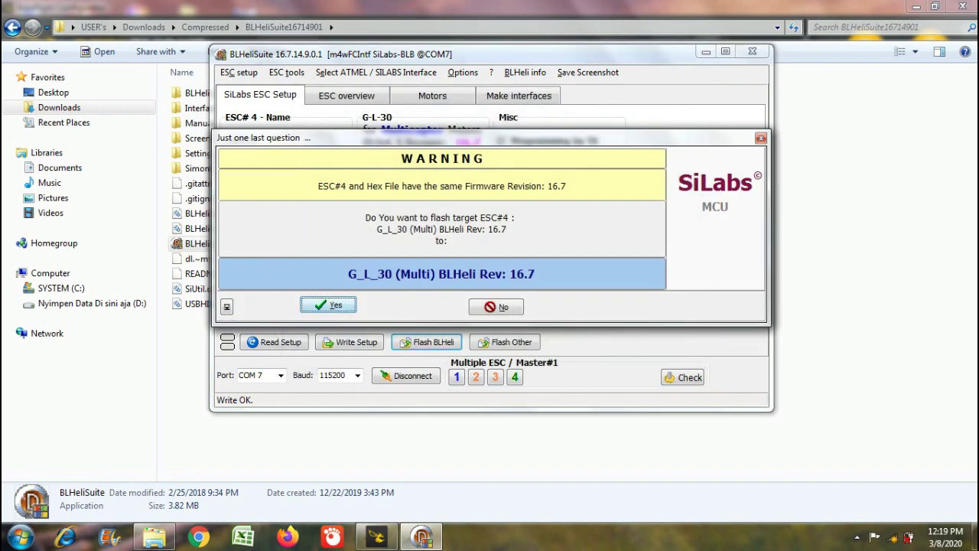
click(327, 305)
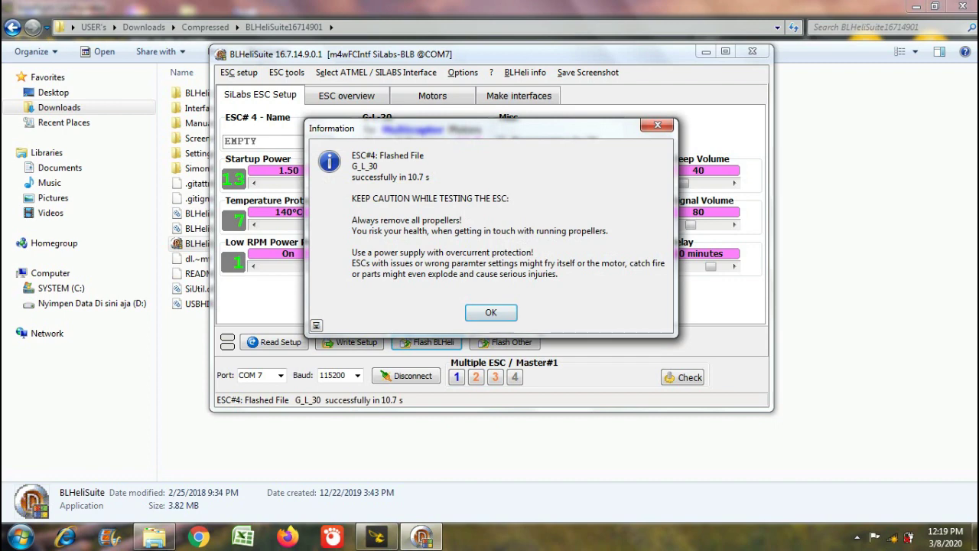
key(Return)
key(Return)
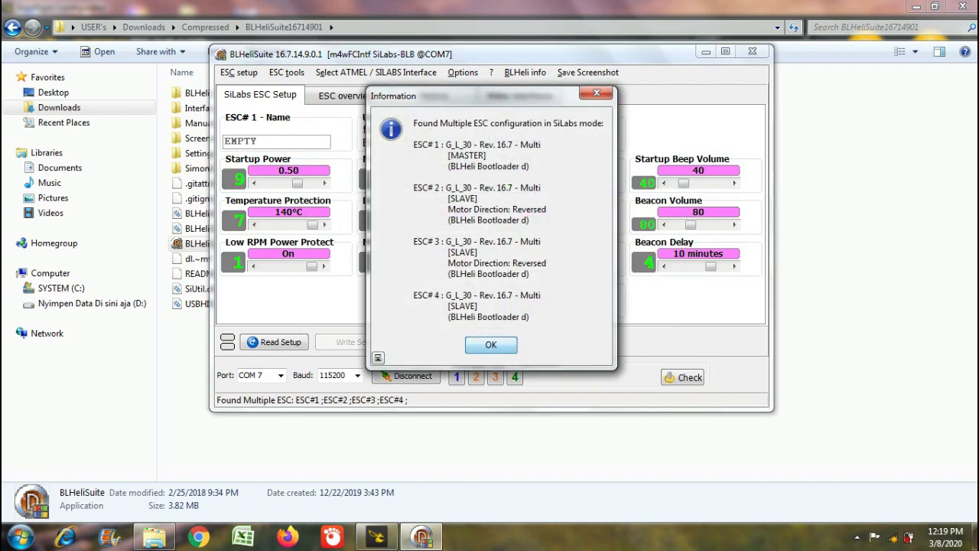
key(Return)
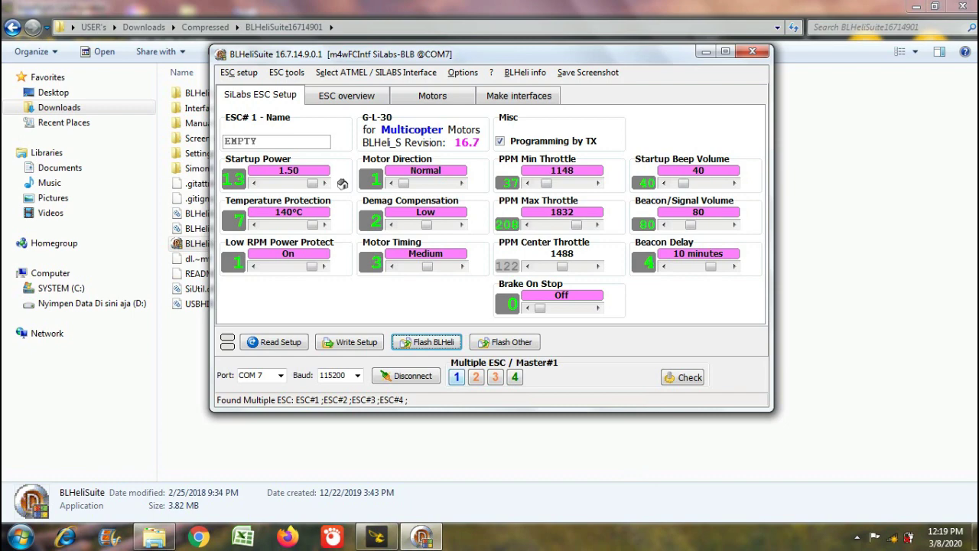
Examine the setup of ESCs 1 to 4 one at a time, and check all of them together again
right_click(456, 376)
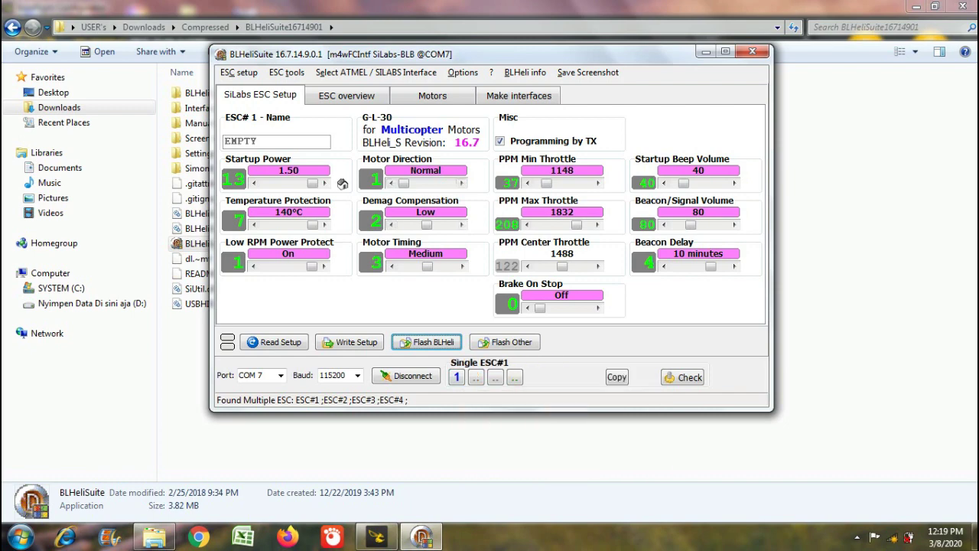
click(476, 377)
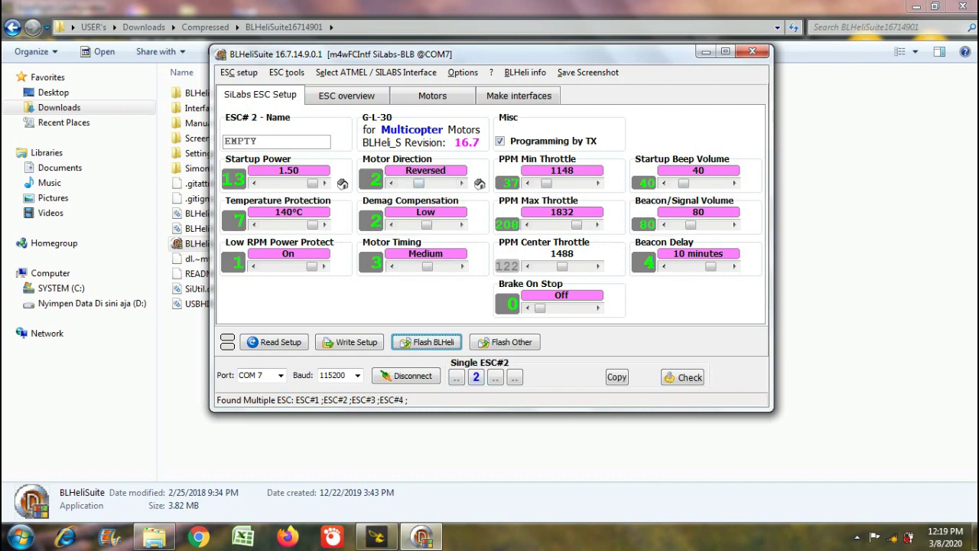
click(495, 377)
click(514, 376)
click(456, 377)
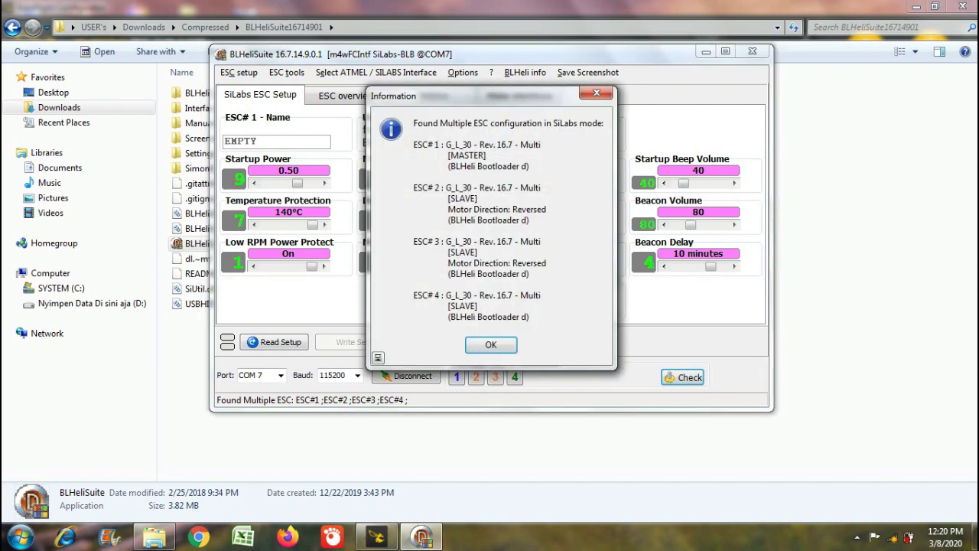
key(Return)
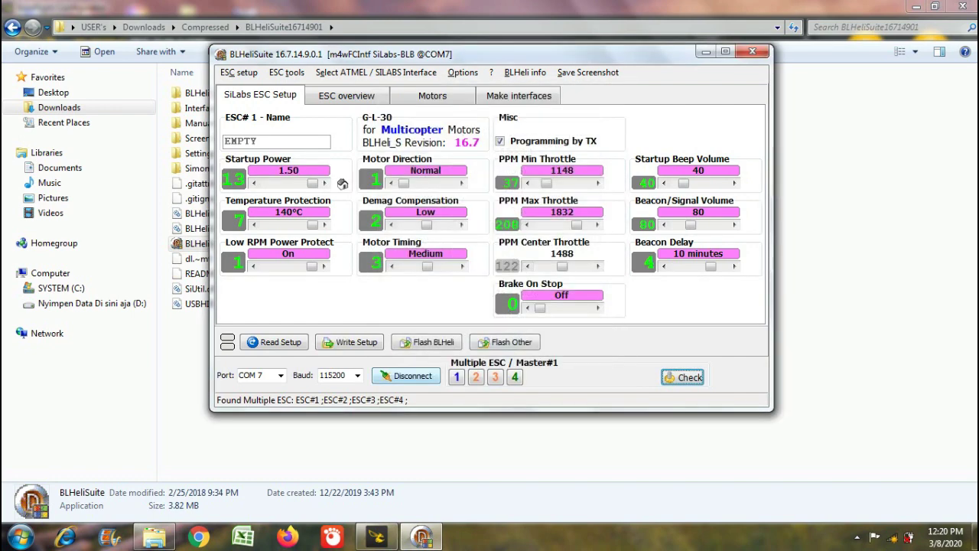
Disconnect from the flight controller on COM 7 and close the ESC setup program
click(406, 376)
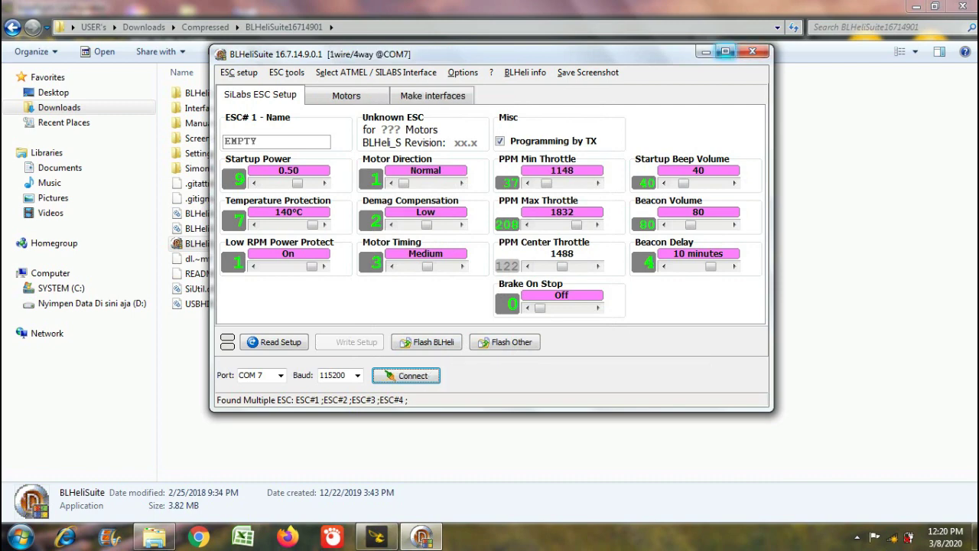
click(752, 51)
Launch blheli-configurator from the BLHeli Configurator folder inside the Compressed folder of Downloads
key(BackSpace)
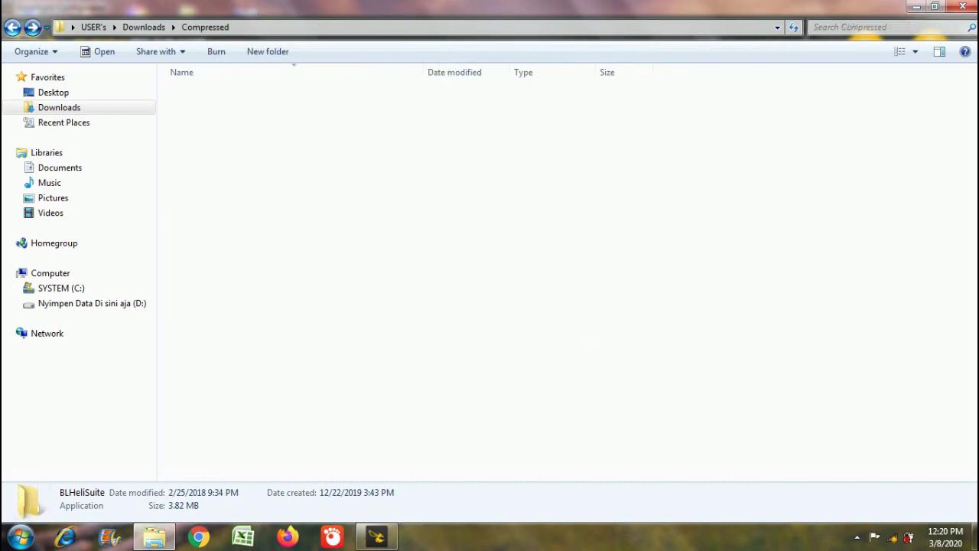
click(218, 247)
scroll(230, 322, down, 3)
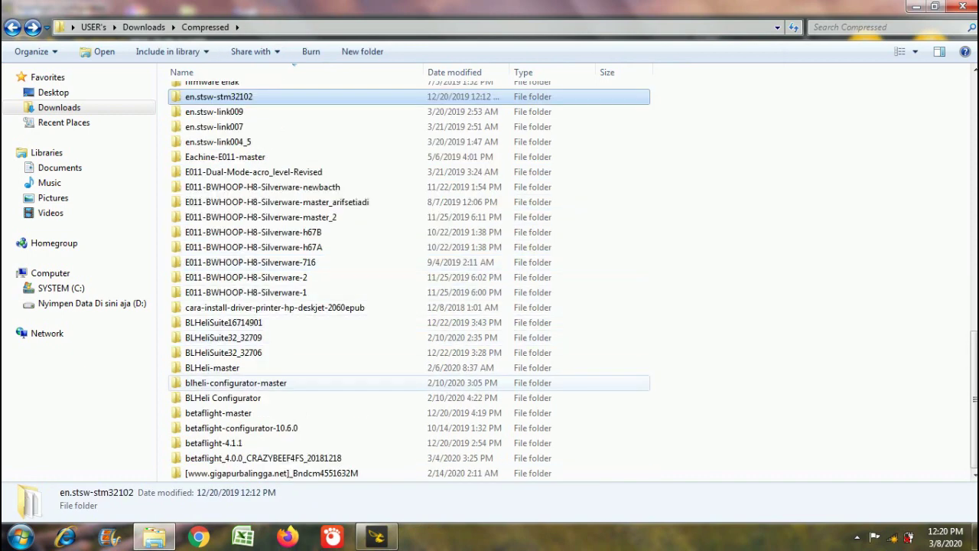
double_click(241, 428)
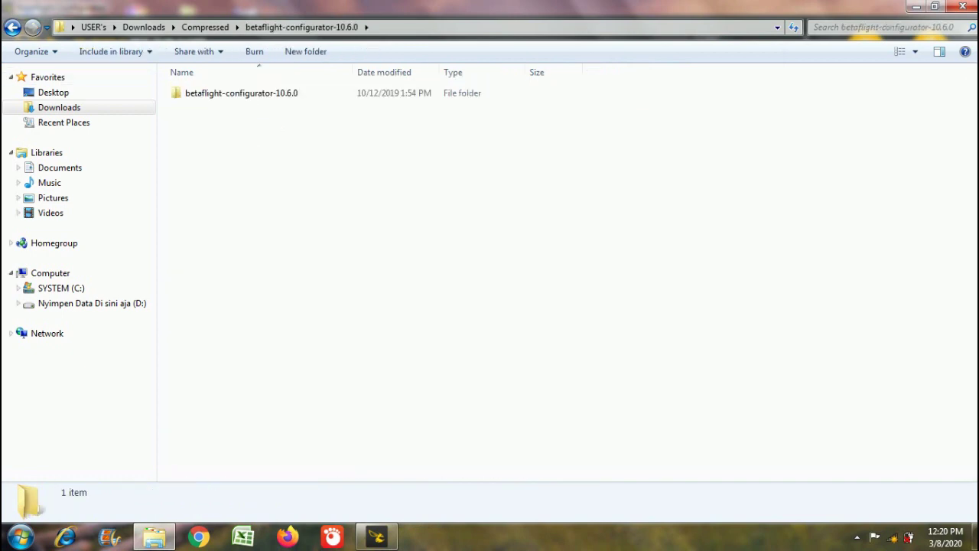
key(BackSpace)
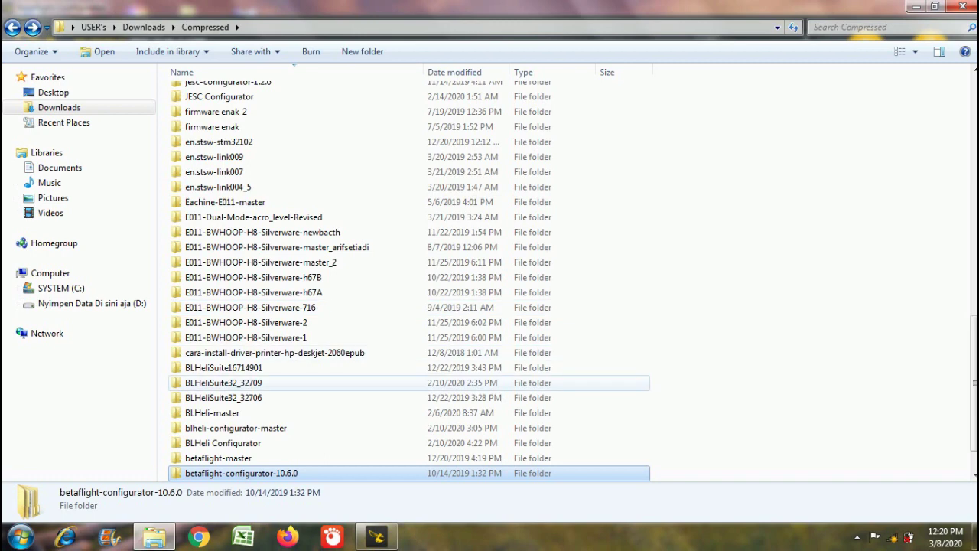
scroll(305, 382, down, 1)
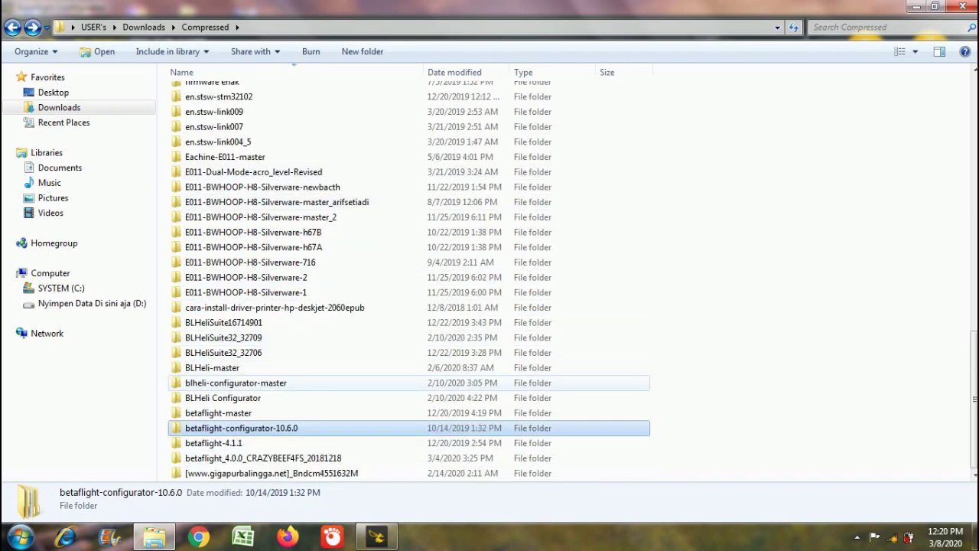
click(222, 398)
double_click(223, 398)
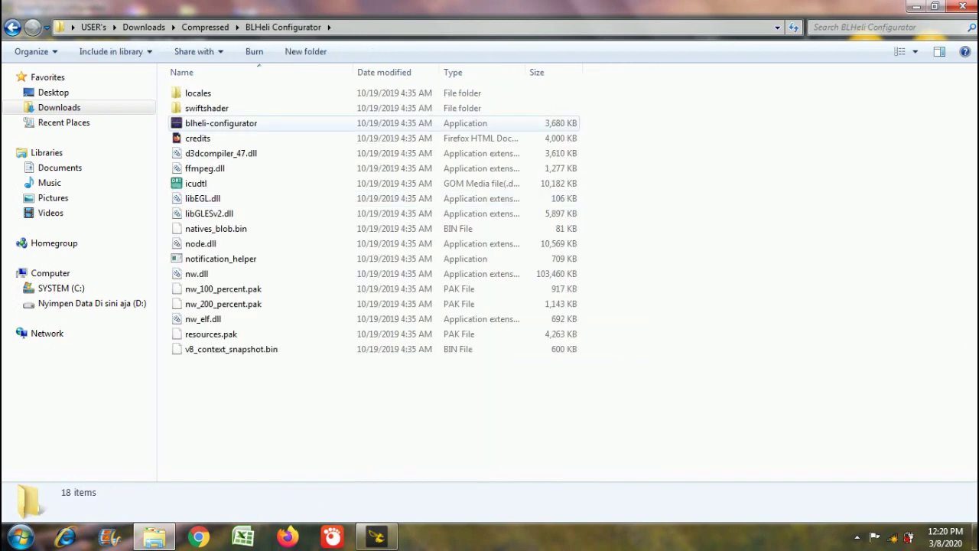
click(221, 123)
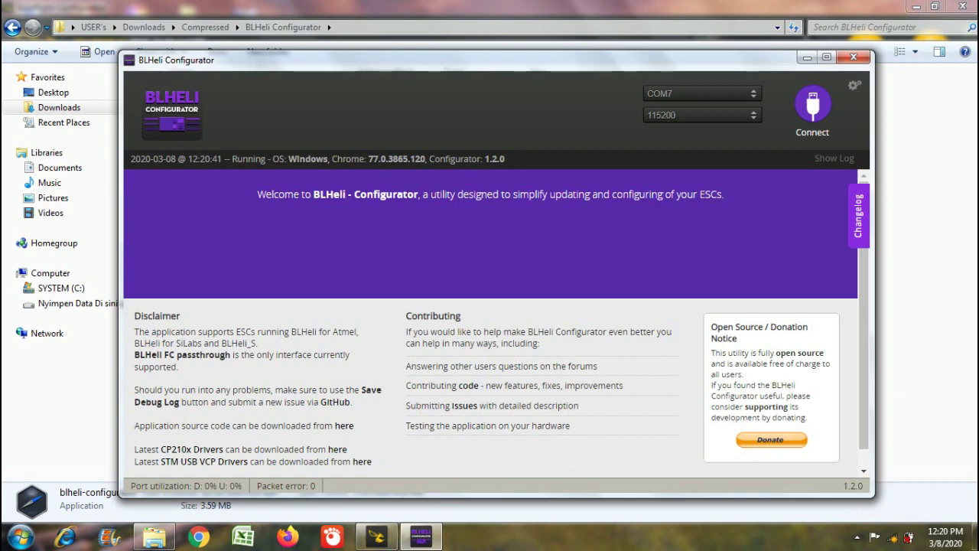
Connect to the flight controller on COM7 at 115200 baud and read the setup of its ESCs
click(812, 104)
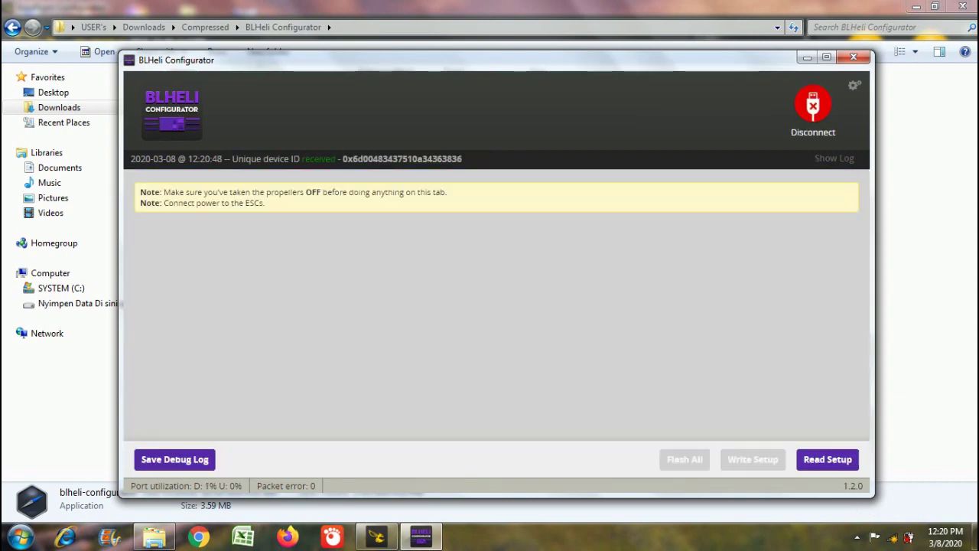
click(827, 459)
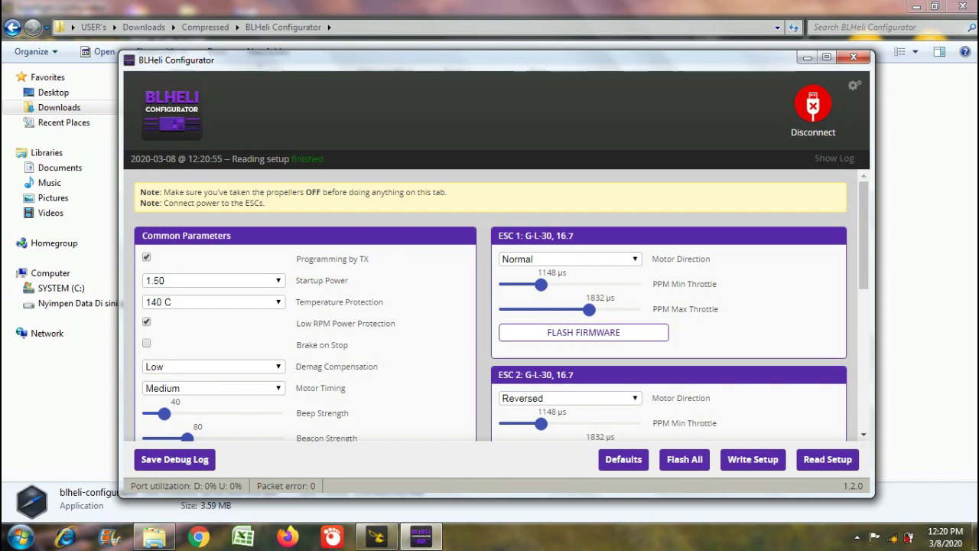
scroll(501, 302, down, 2)
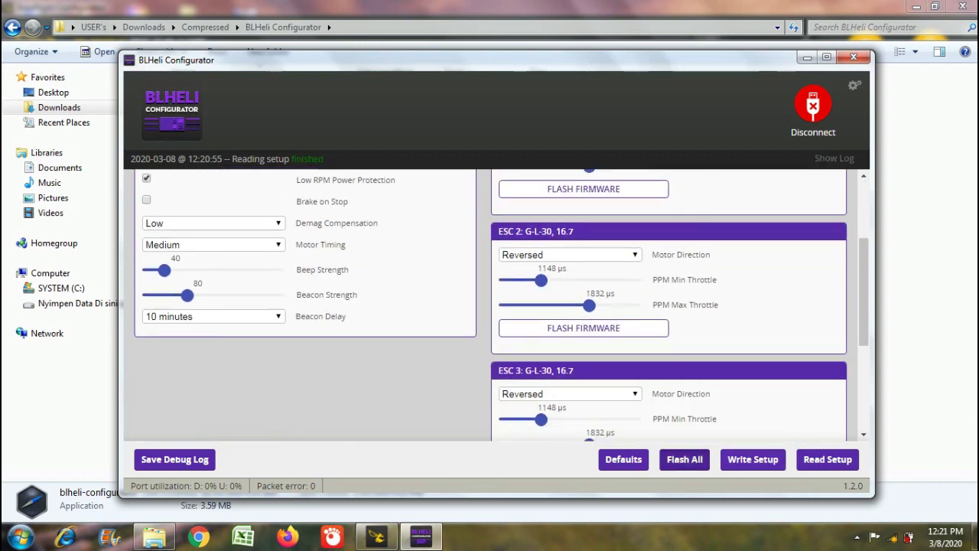
Flash all ESCs with the G-L-30 target and firmware version 16.7 [Official]
click(684, 459)
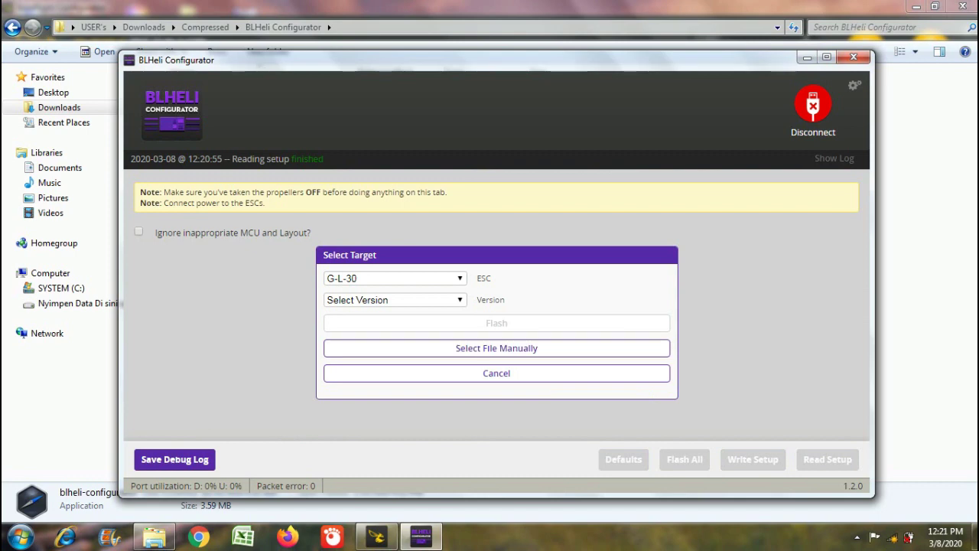
click(394, 277)
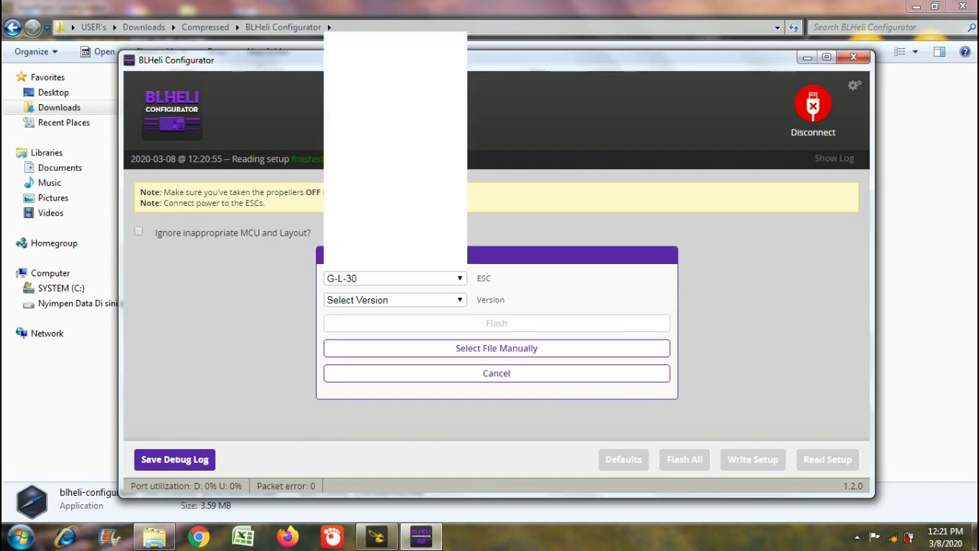
click(390, 264)
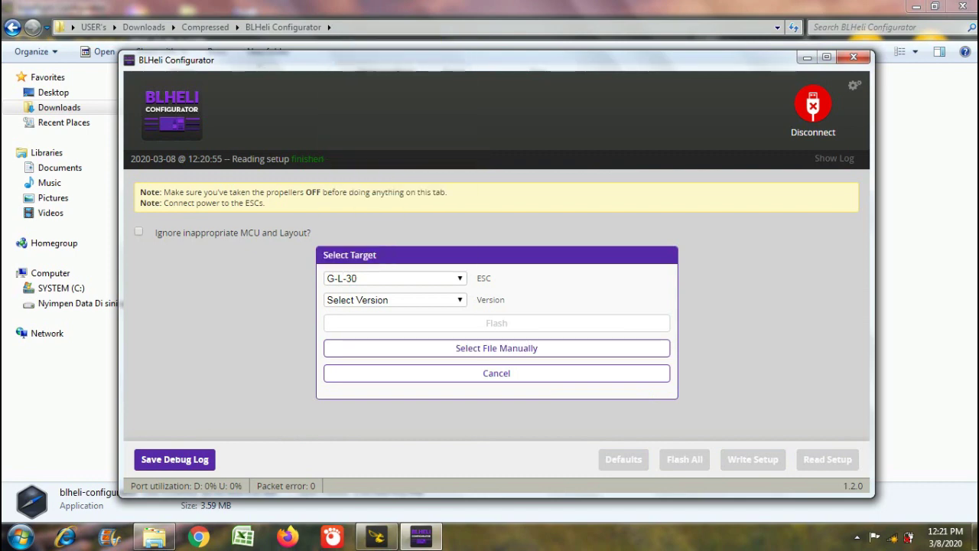
click(394, 300)
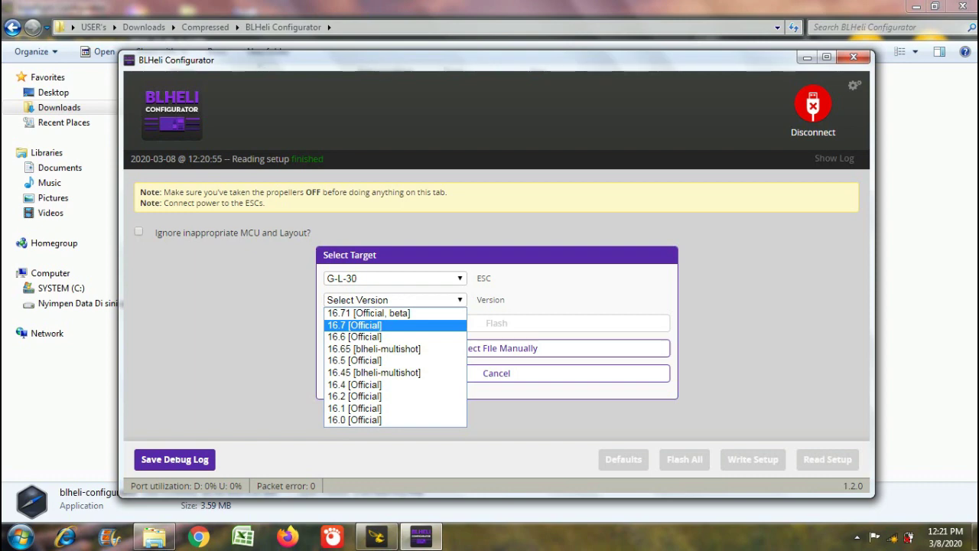
key(Escape)
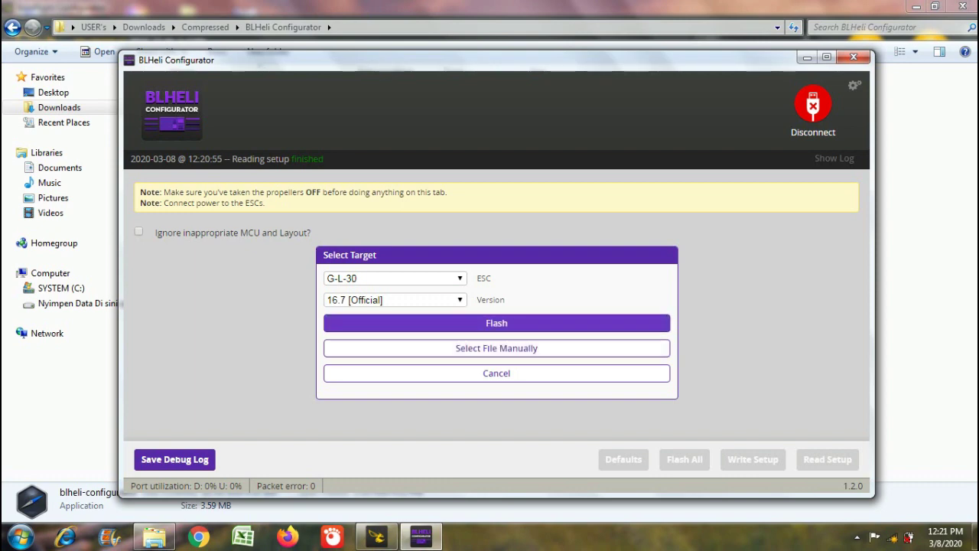
click(496, 348)
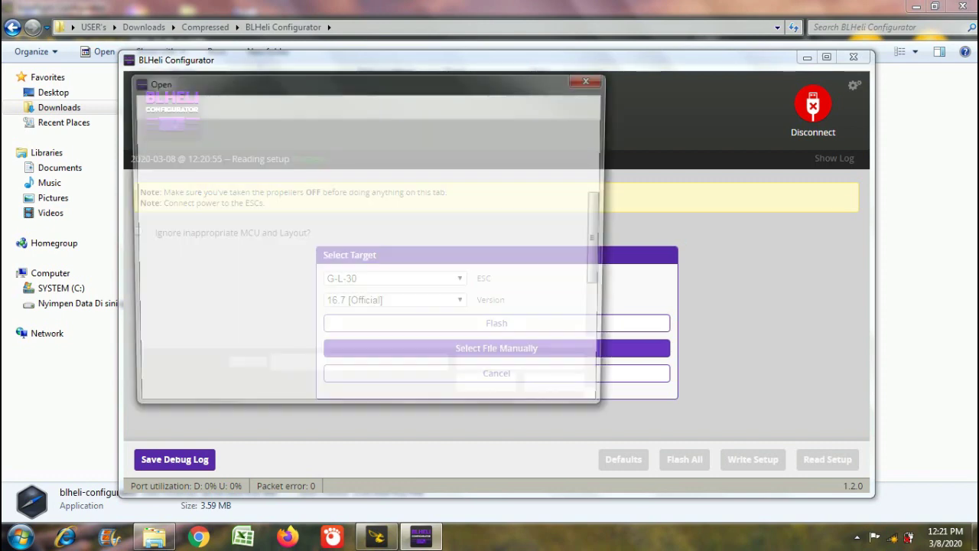
key(Escape)
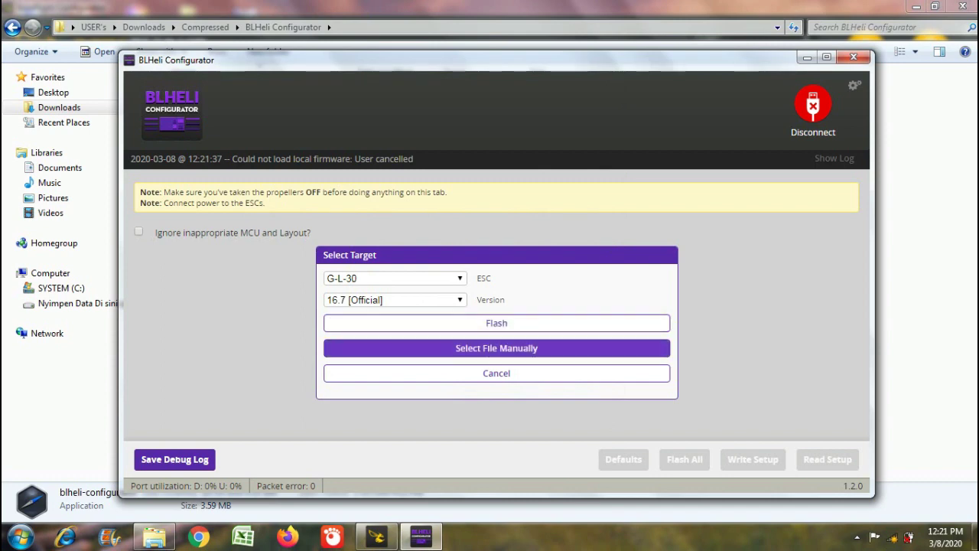
click(496, 323)
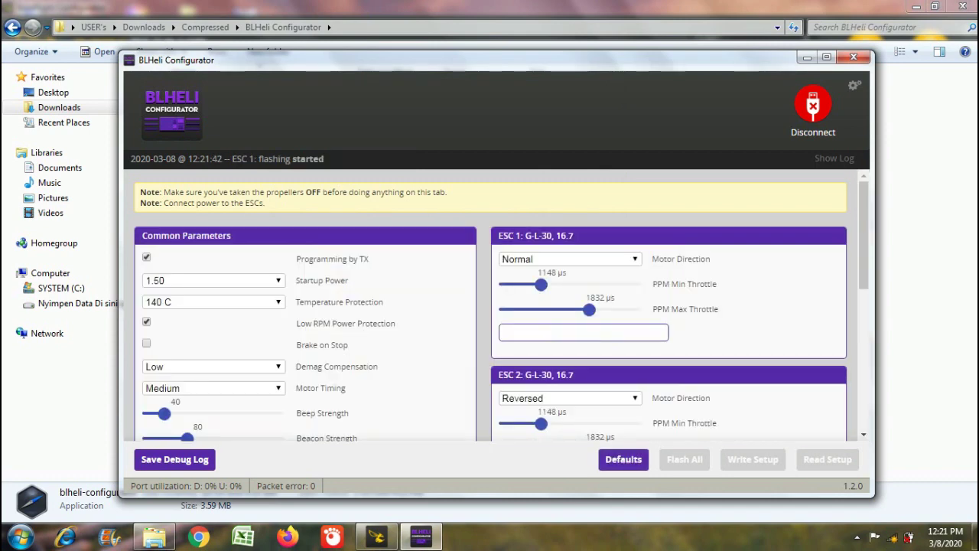
Follow the flashing progress through the panels of ESCs 1 to 4 until all are done
scroll(490, 306, down, 2)
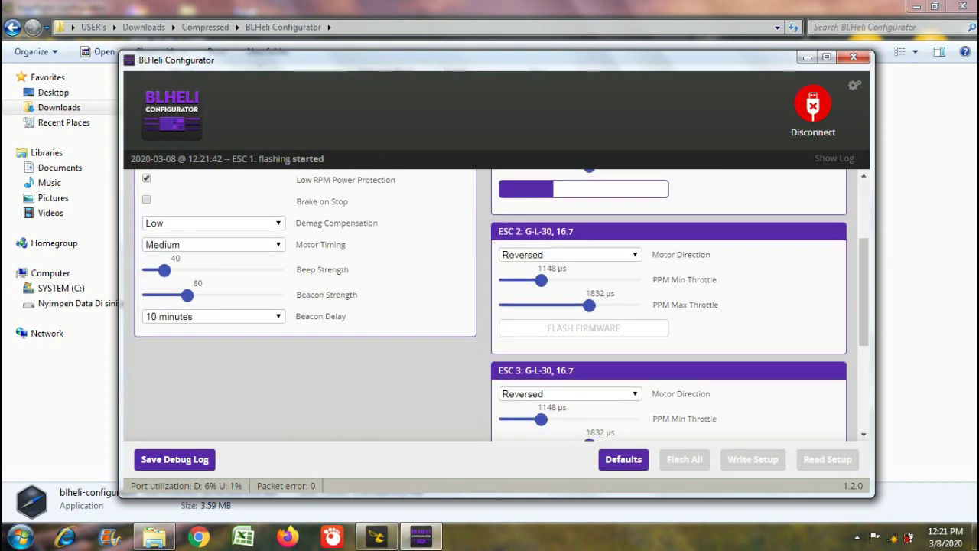
scroll(489, 306, up, 1)
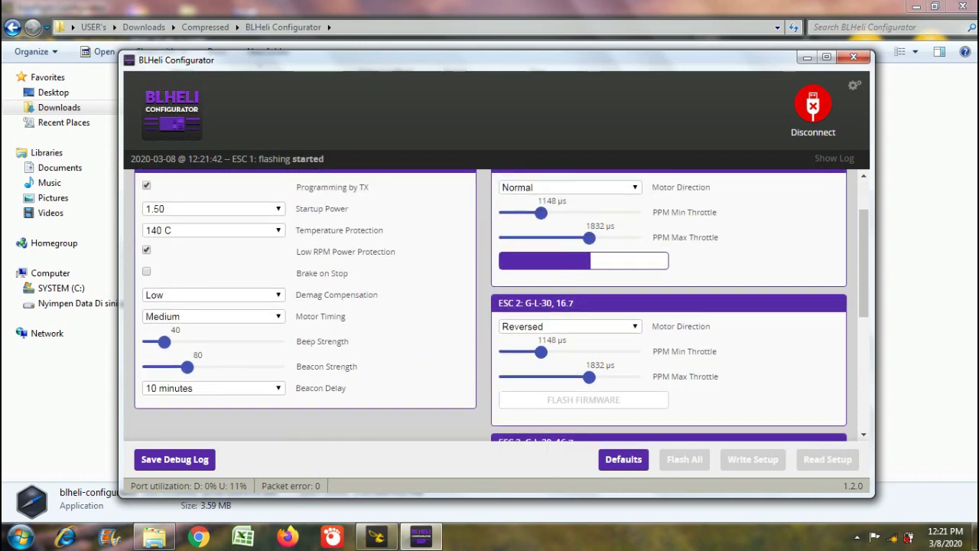
scroll(489, 306, down, 3)
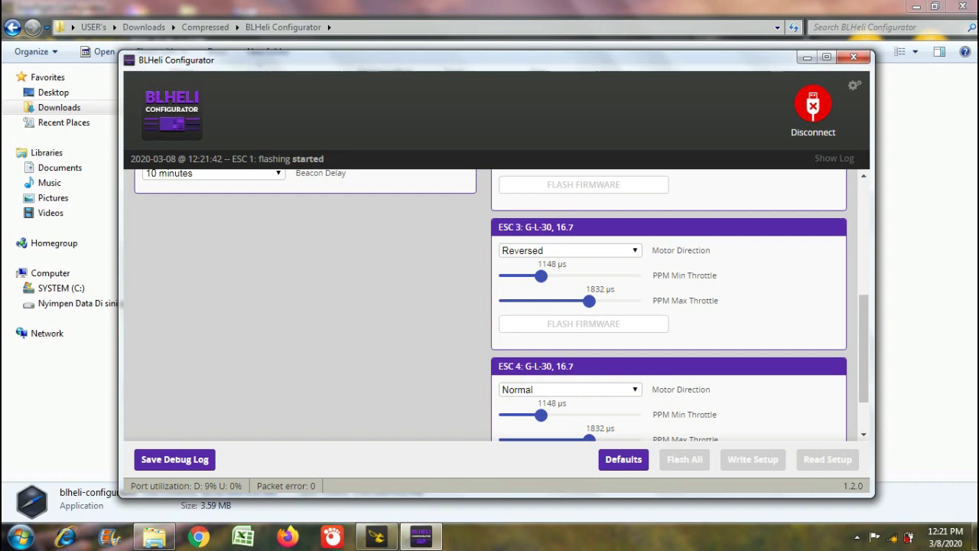
scroll(490, 306, down, 1)
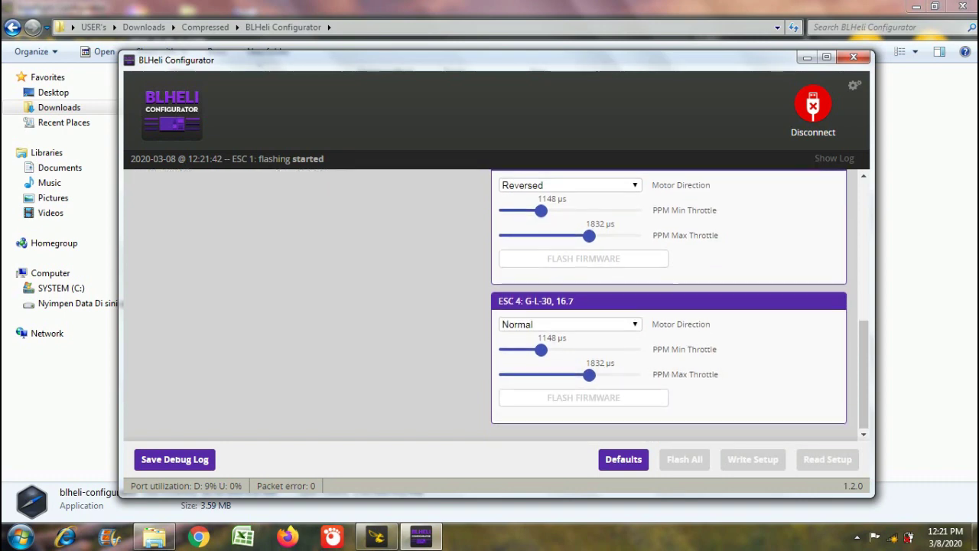
scroll(490, 306, up, 4)
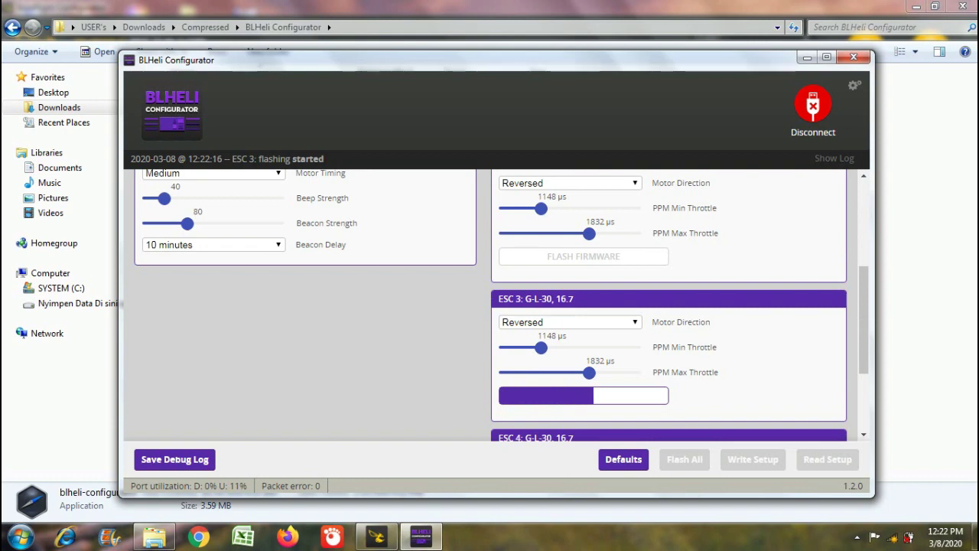
scroll(501, 305, down, 1)
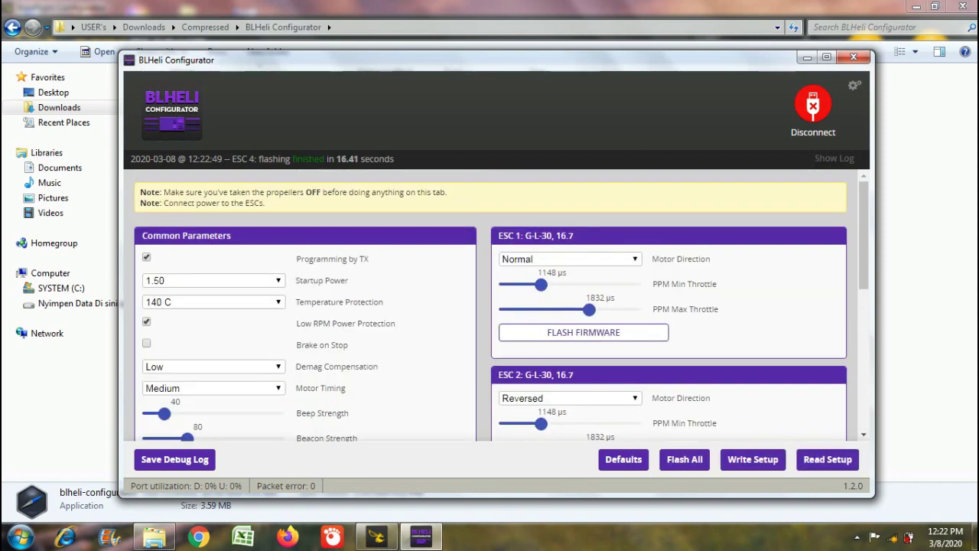
Disconnect from the flight controller, close BLHeli Configurator and minimize the file window to return to Betaflight Configurator
click(812, 105)
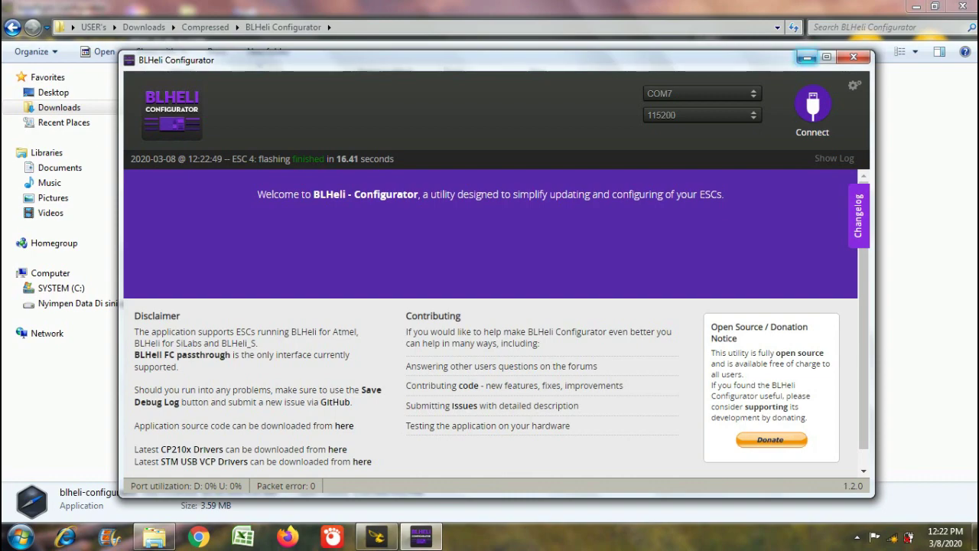
click(853, 57)
click(915, 6)
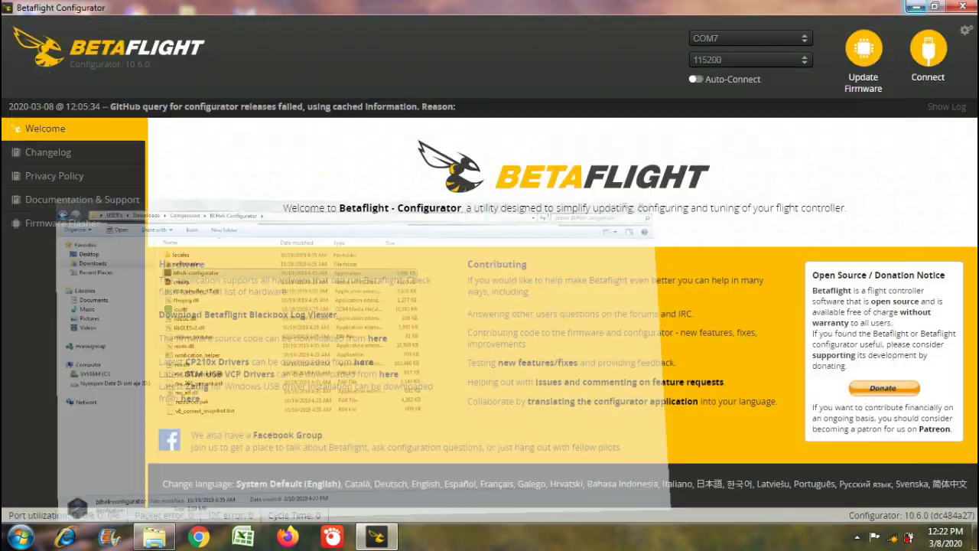
Connect to the flight controller on COM7, run the version command in the CLI and leave the CLI
click(928, 50)
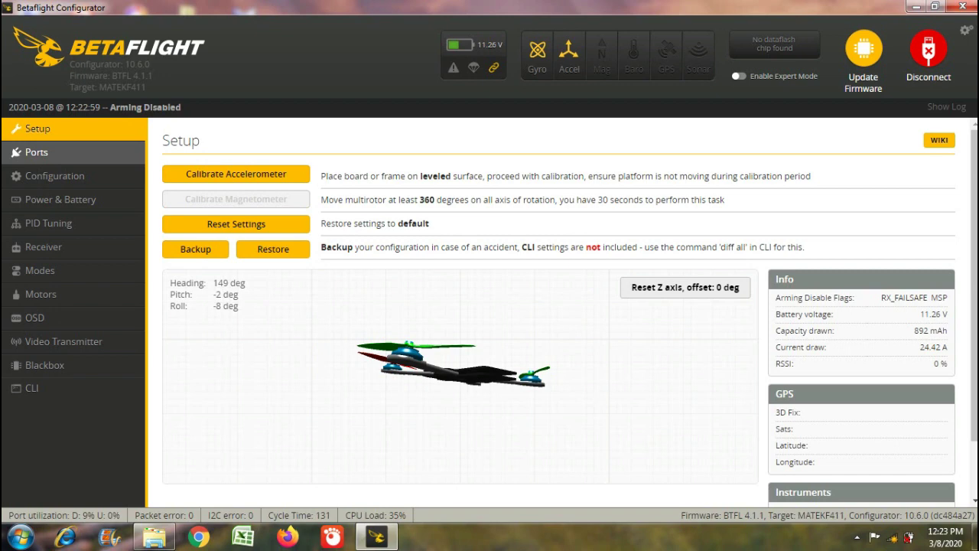
click(31, 388)
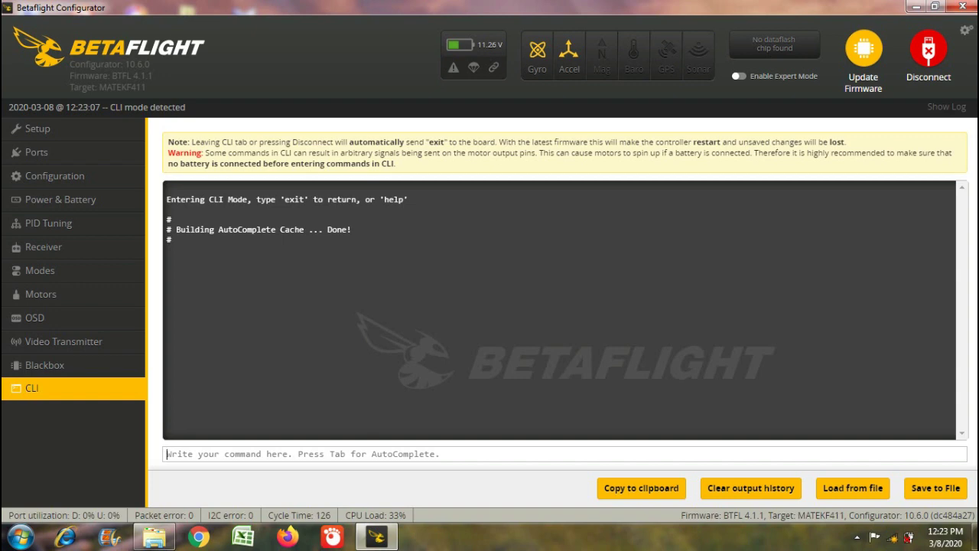
text(version)
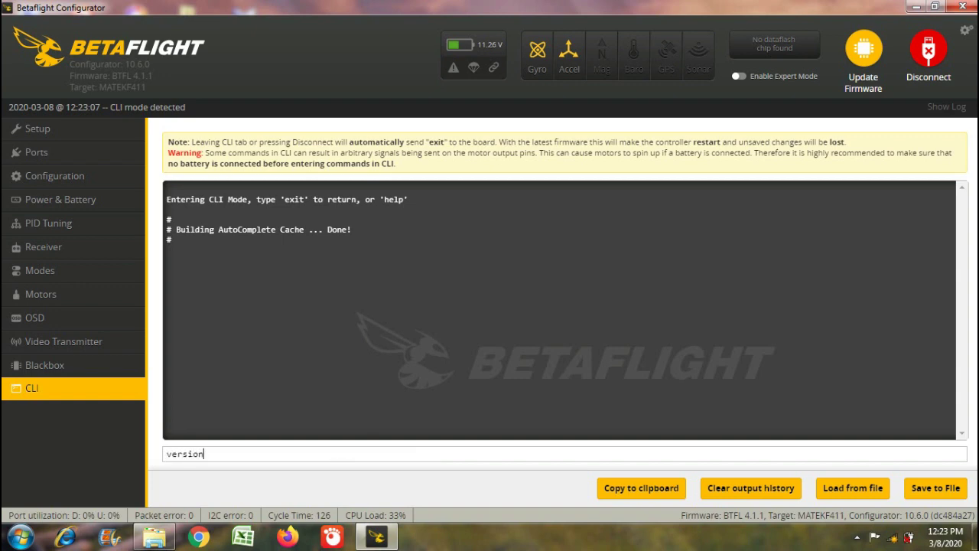
key(Return)
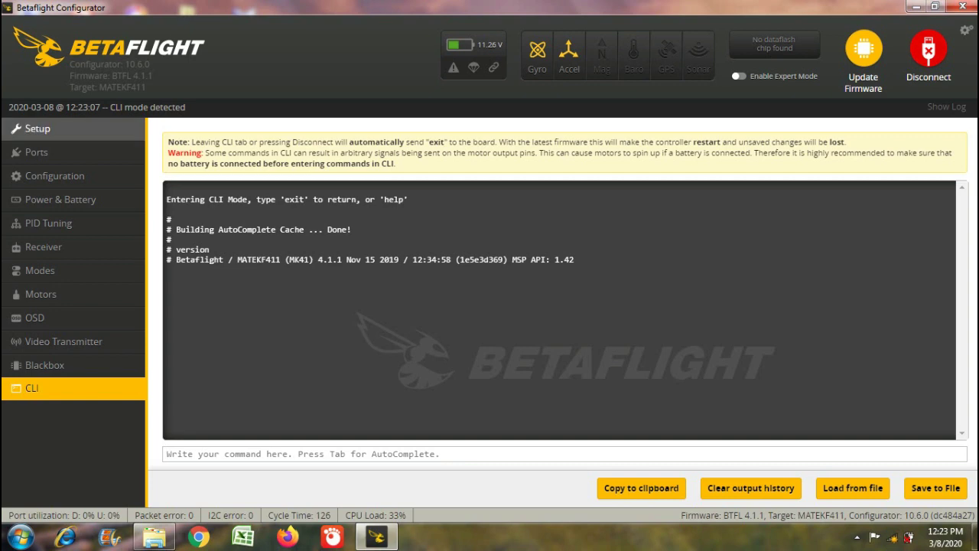
click(38, 129)
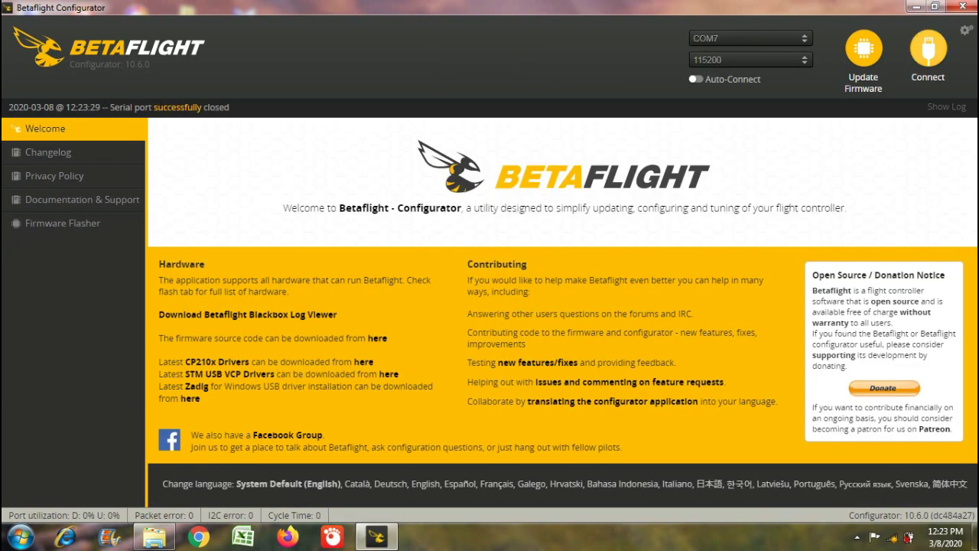
Reconnect to the flight controller and, after viewing the serial ports, switch off the reversed motor direction in the mixer configuration
click(928, 53)
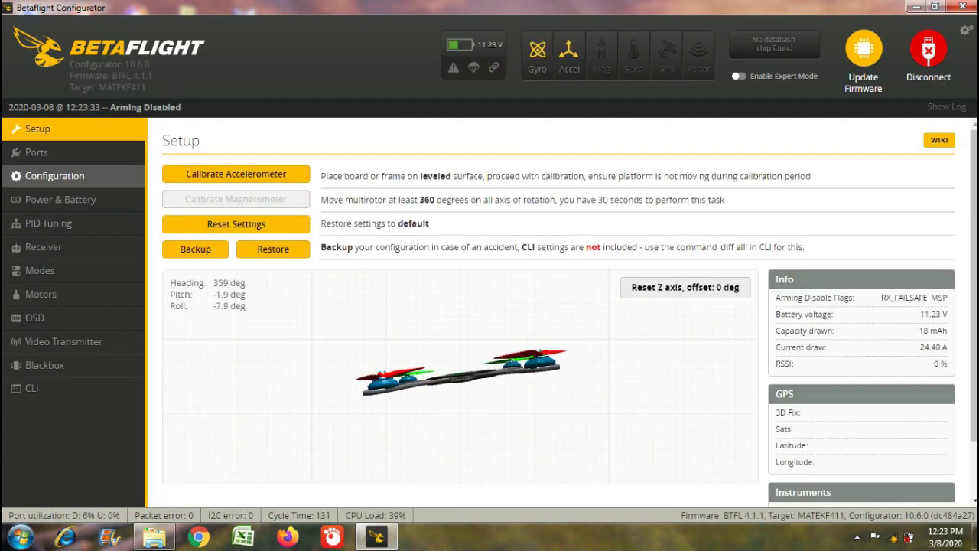
click(76, 152)
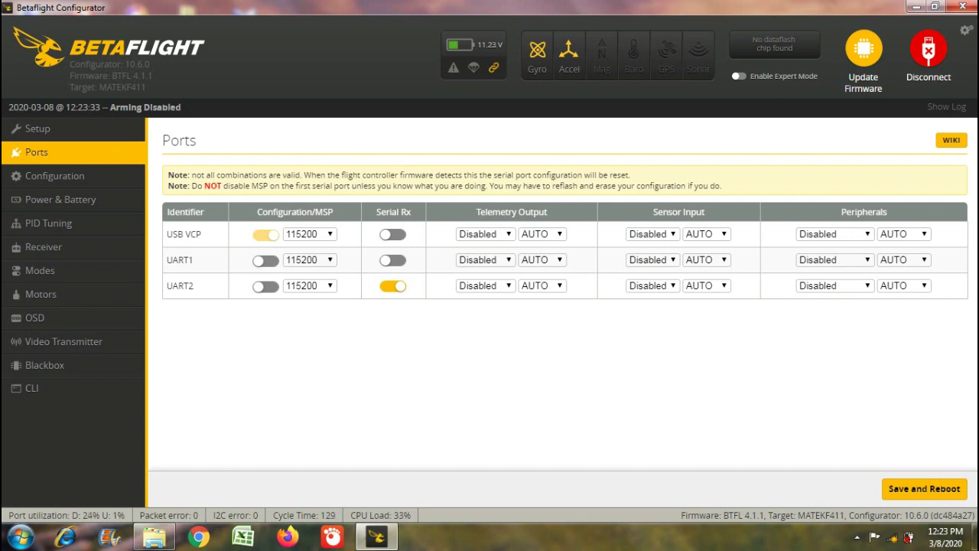
click(55, 175)
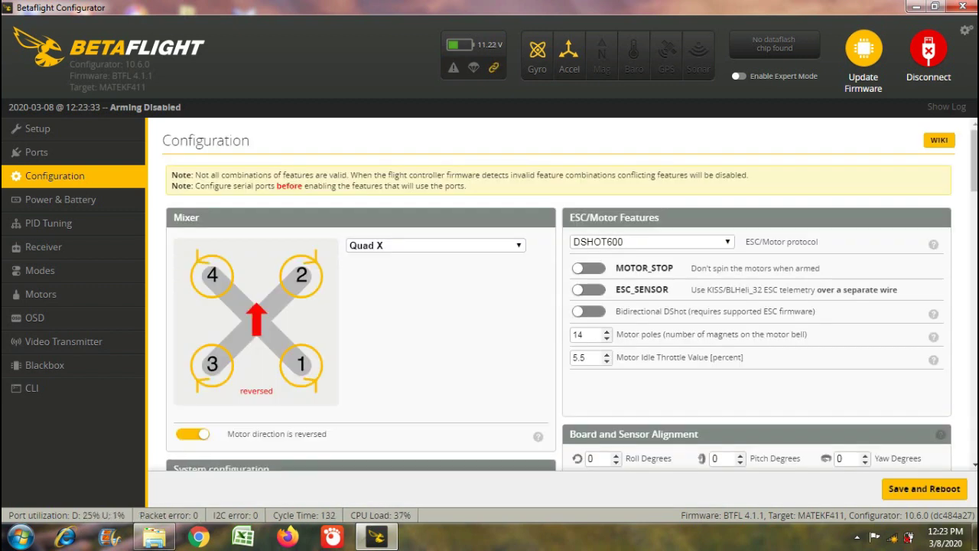
click(192, 434)
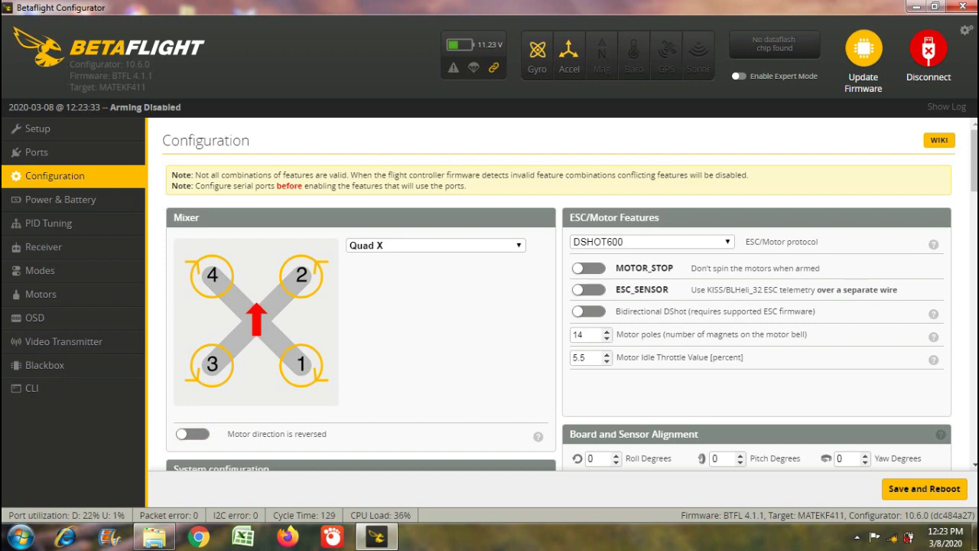
Switch the reversed motor direction on in the mixer and choose DSHOT600 as the ESC/motor protocol
click(192, 433)
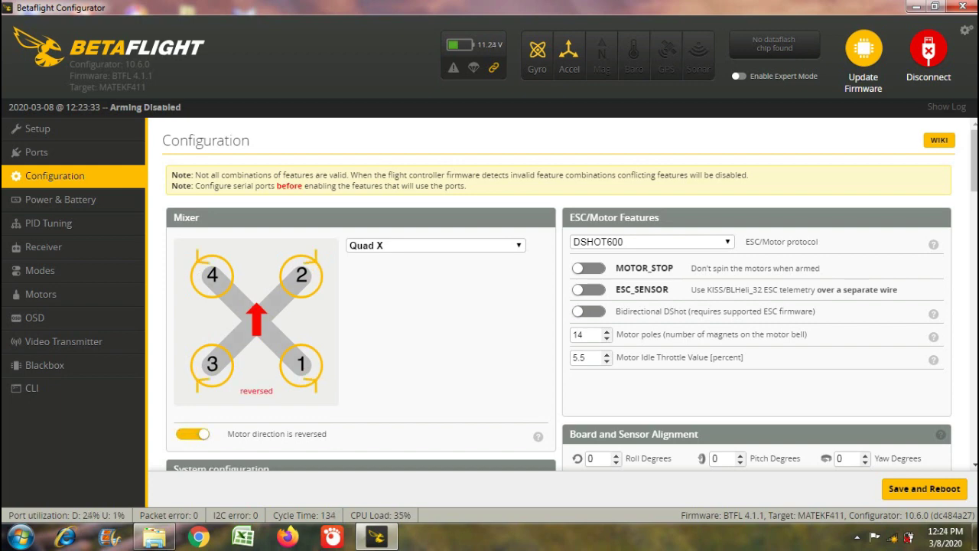
click(650, 242)
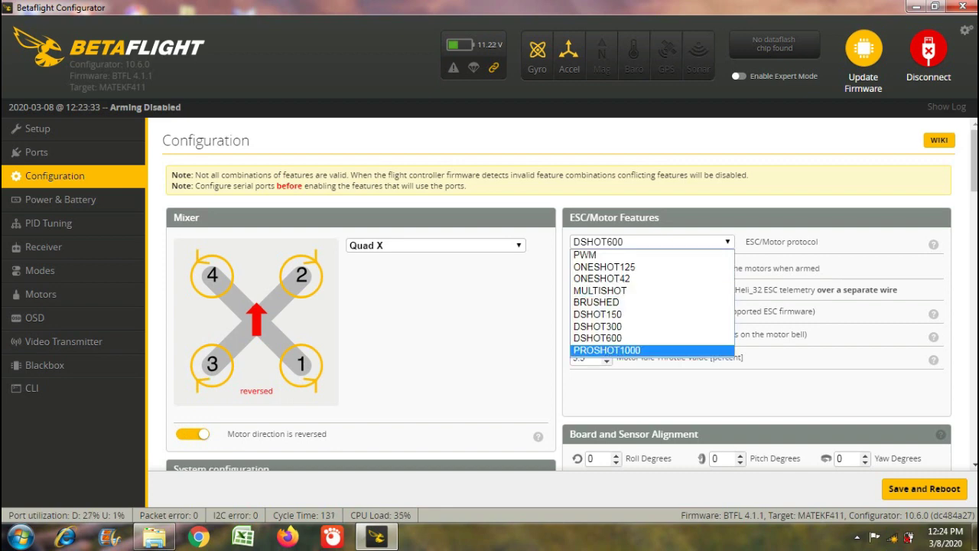
click(597, 337)
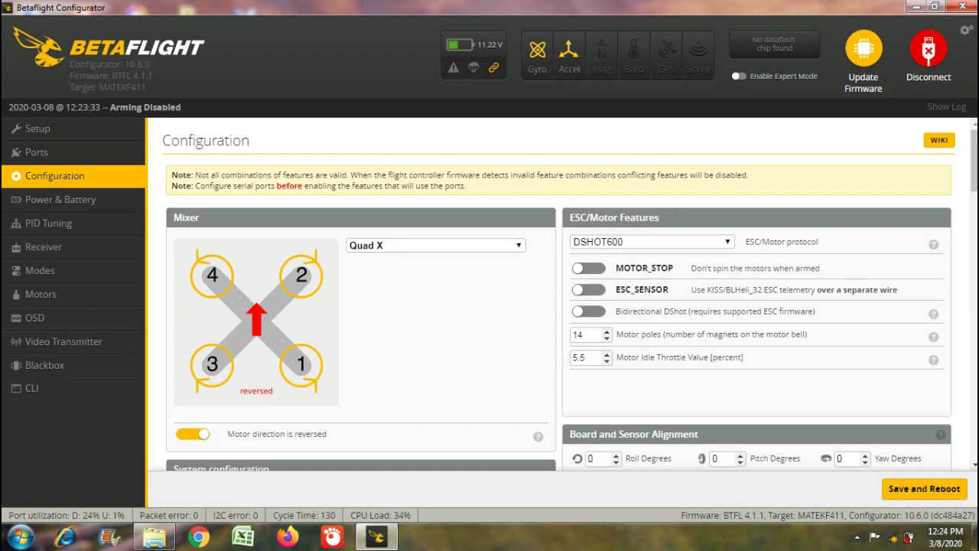
Set the craft name to Tyro79 in the personalization settings
scroll(559, 294, down, 2)
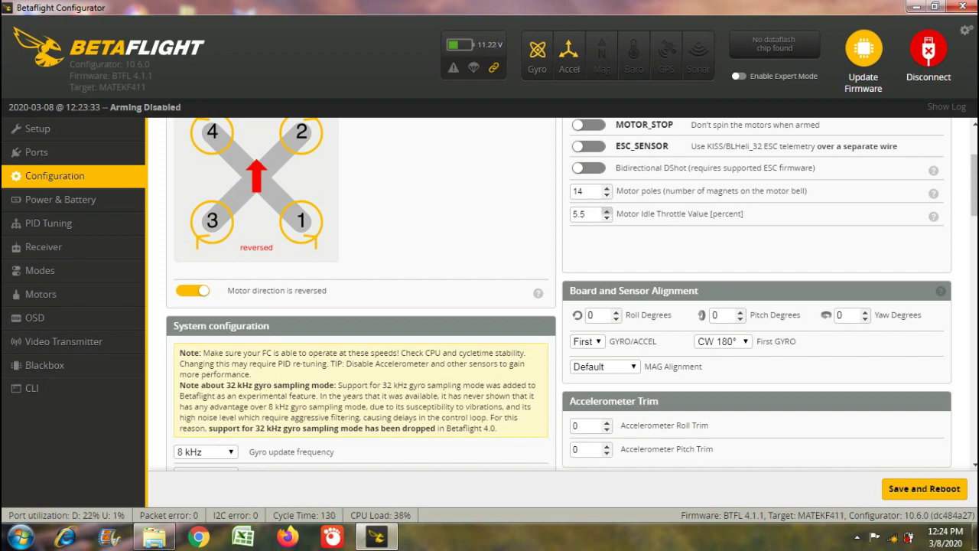
scroll(558, 294, down, 3)
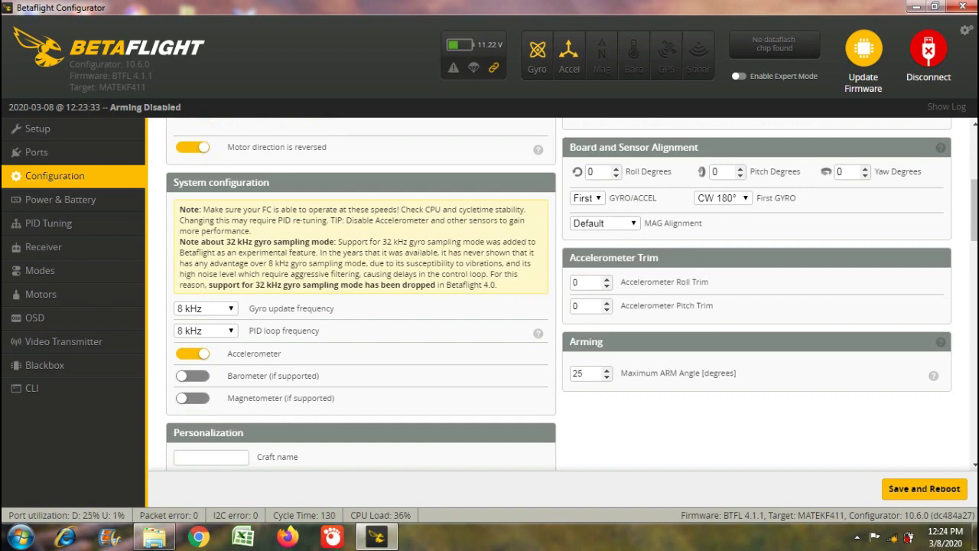
scroll(559, 296, down, 2)
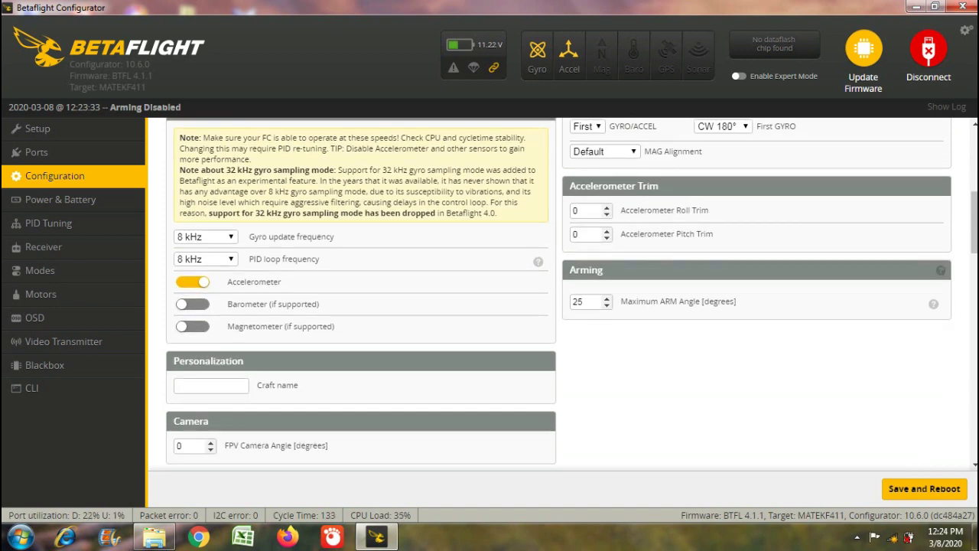
click(210, 385)
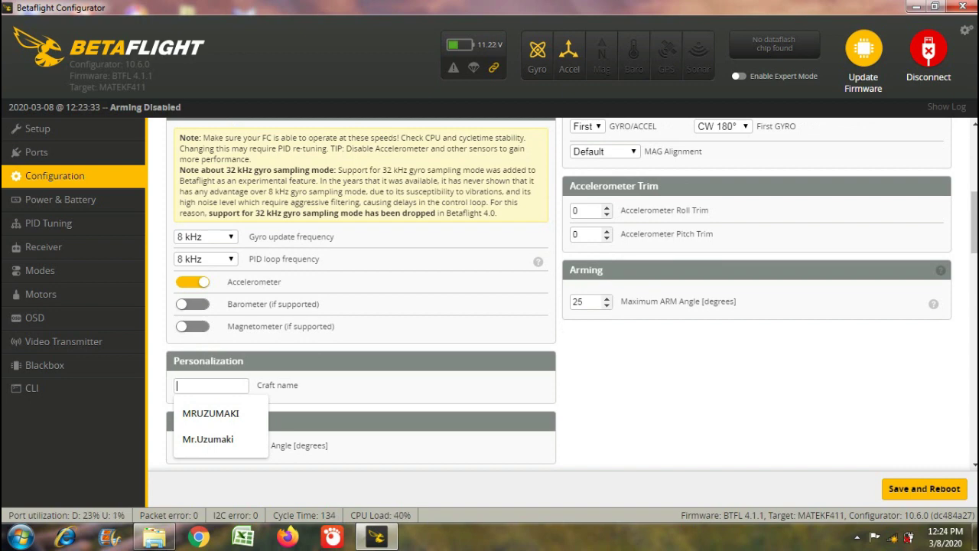
text(Tyro79)
Set the receiver mode to serial-based receiver (SPEKSAT, SBUS, SUMD) with IBUS as the serial receiver provider
scroll(558, 291, down, 1)
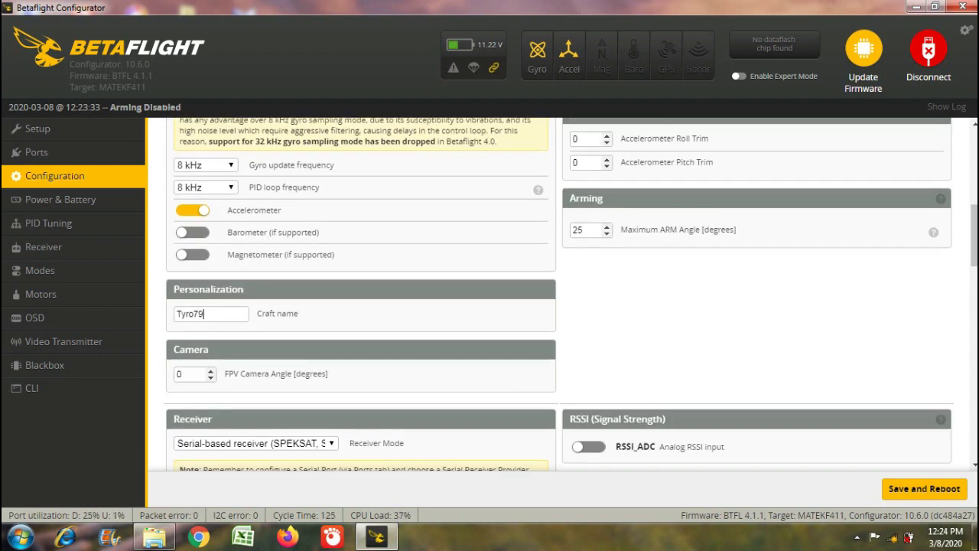
scroll(558, 294, down, 1)
scroll(558, 293, down, 1)
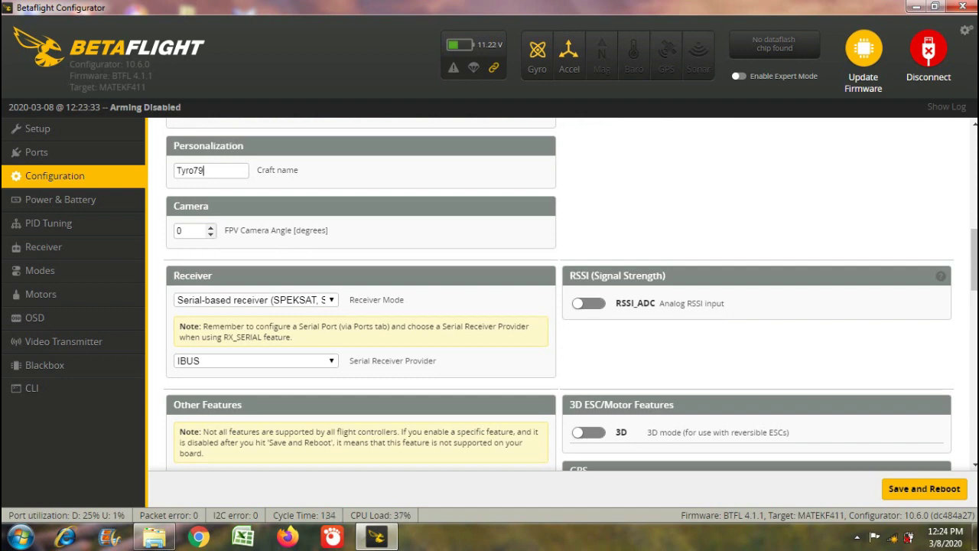
click(256, 299)
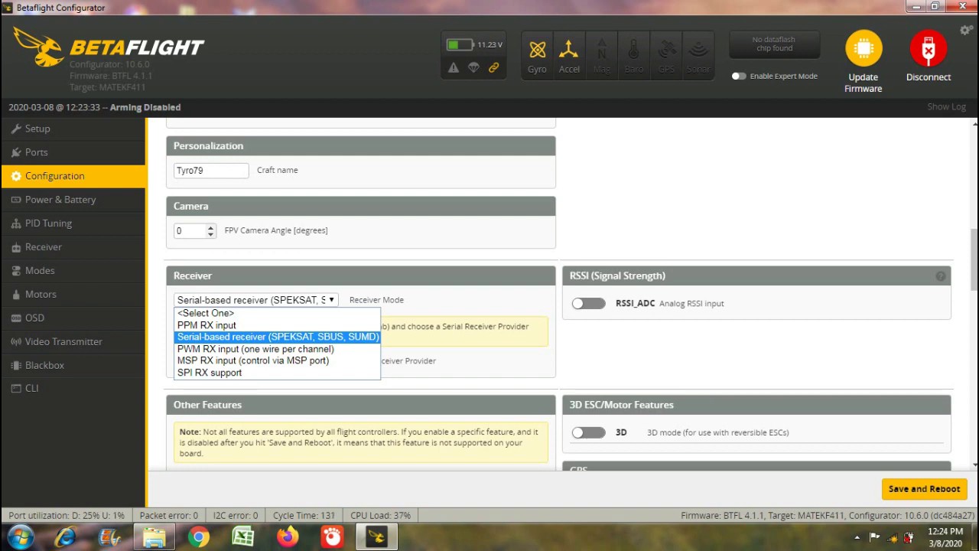
click(277, 336)
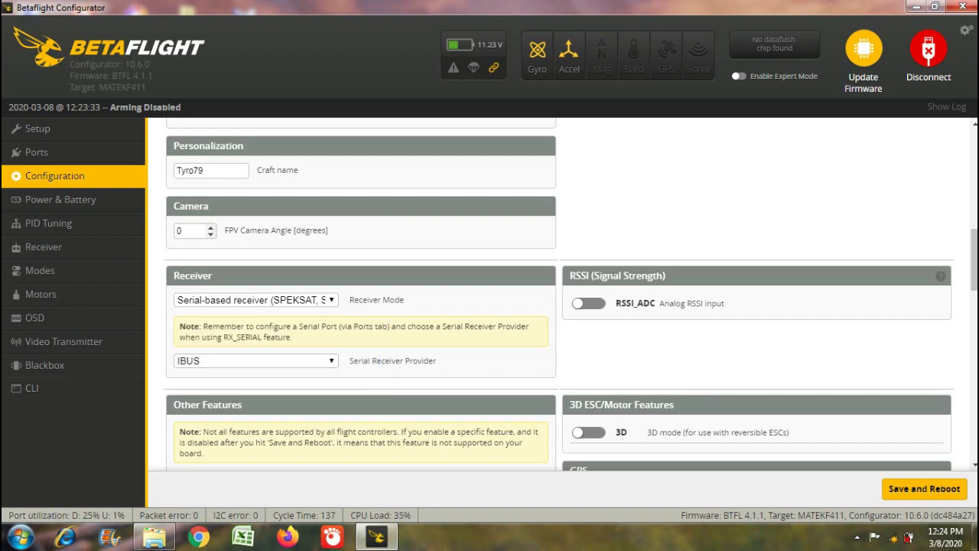
click(256, 360)
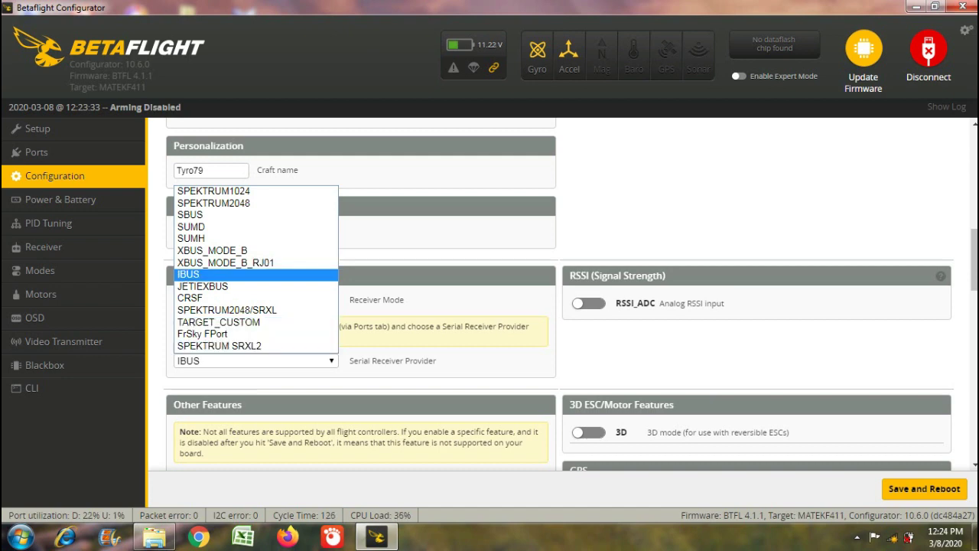
key(Return)
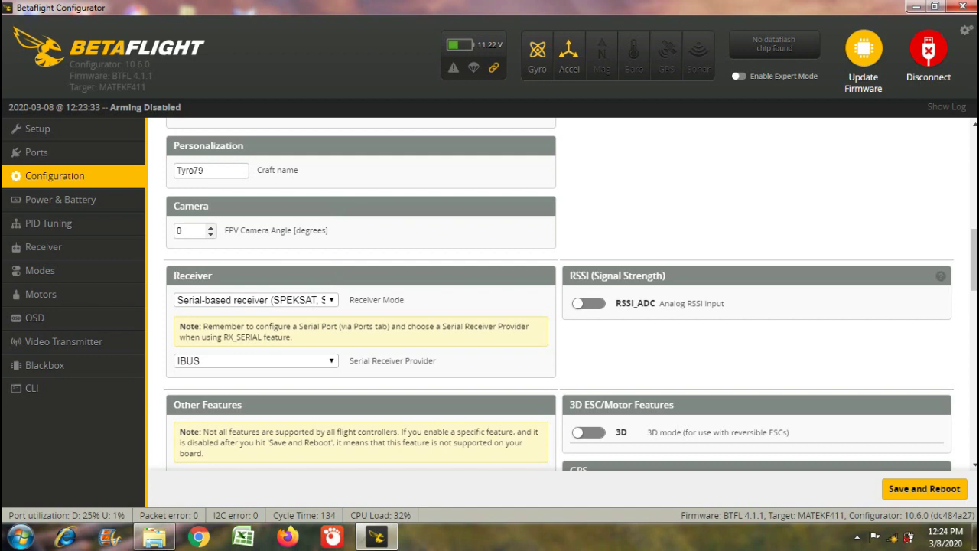
Review the other features, Dshot beacon and beeper settings in the rest of the configuration
scroll(558, 295, down, 3)
scroll(559, 294, down, 1)
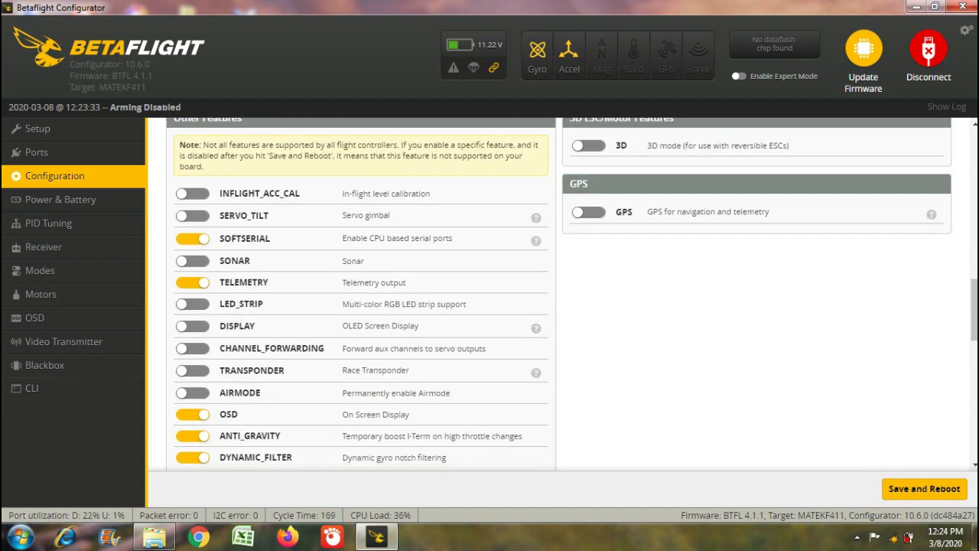
scroll(571, 294, down, 1)
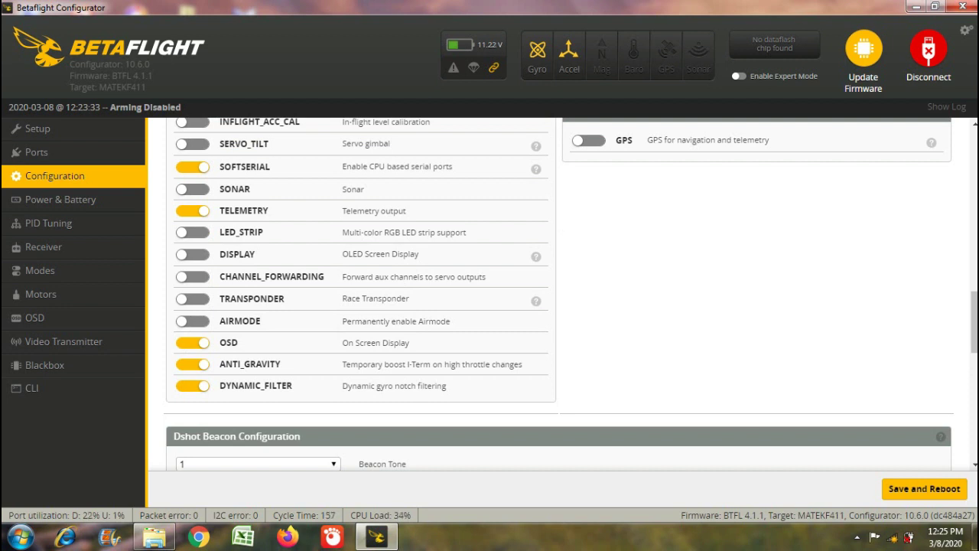
scroll(558, 293, down, 3)
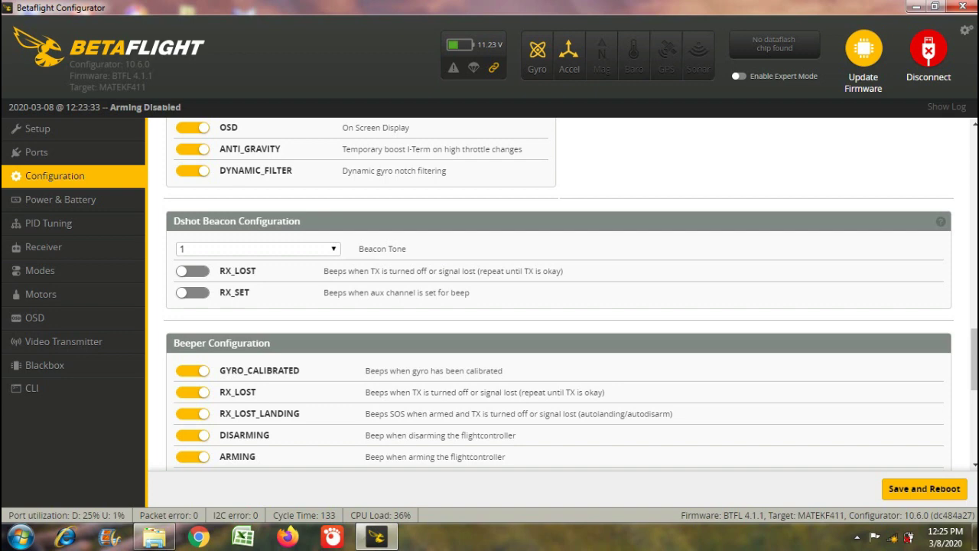
scroll(558, 294, down, 3)
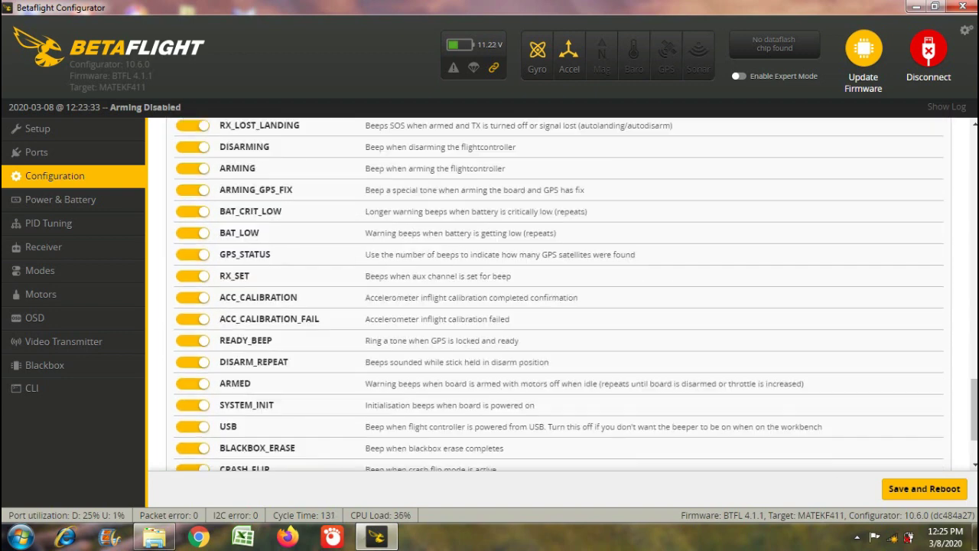
scroll(558, 294, down, 3)
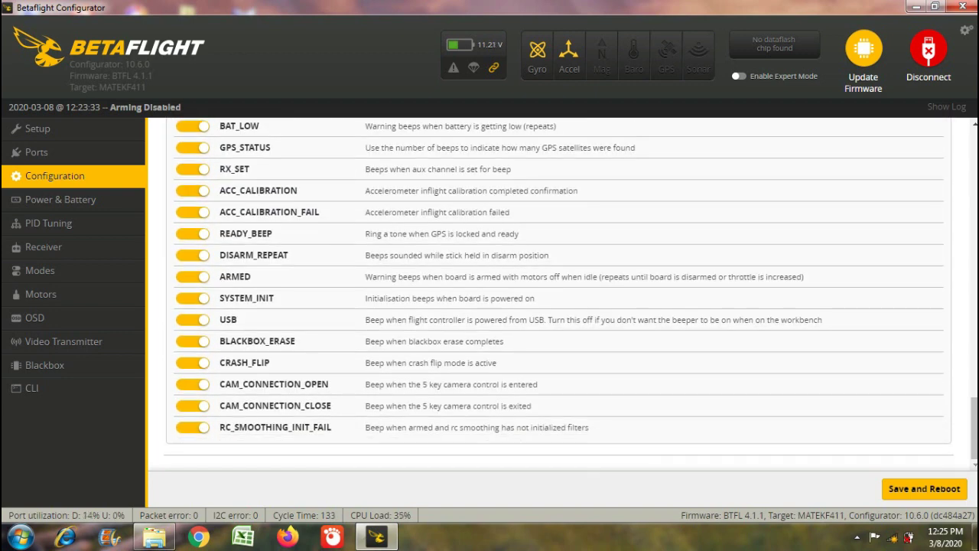
scroll(558, 294, up, 2)
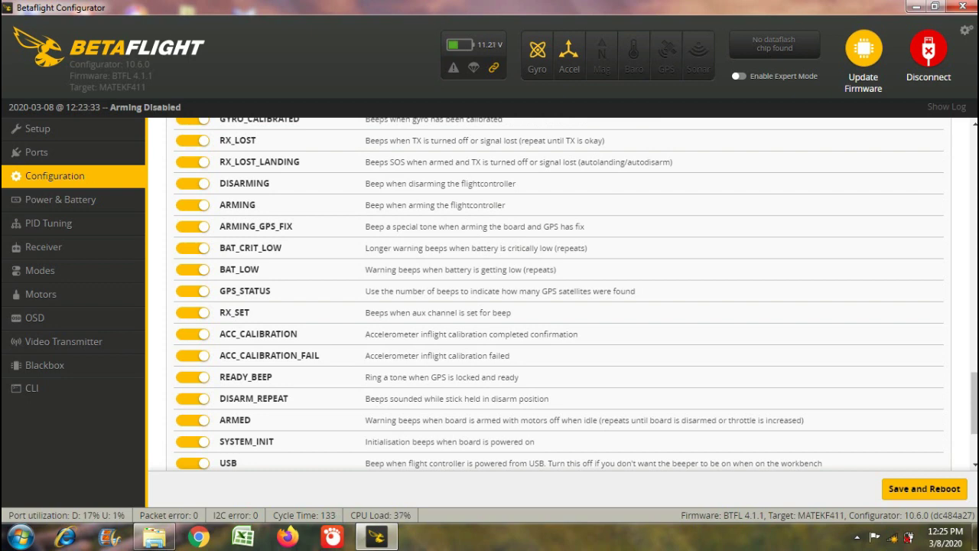
scroll(558, 294, up, 1)
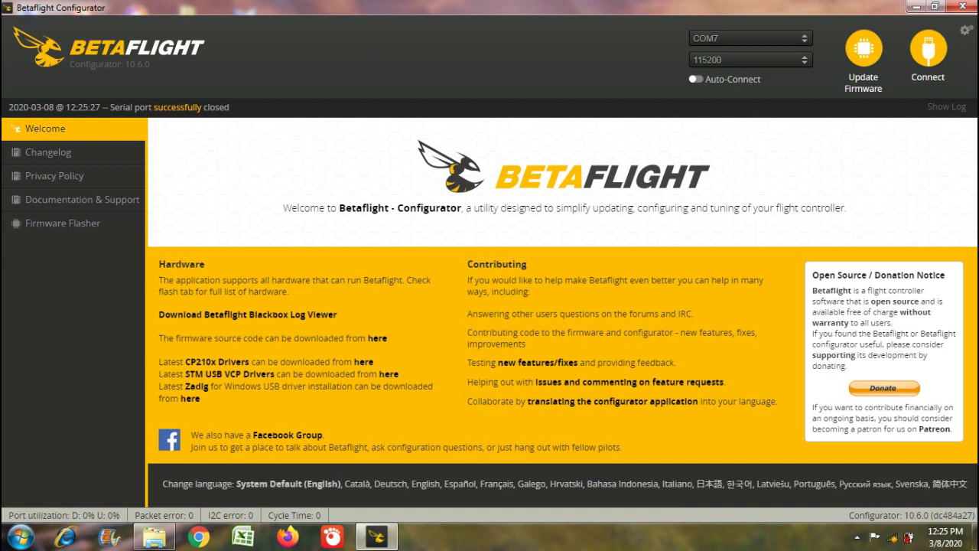
Reconnect to the flight controller, set the minimum cell voltage to 3.4 and save the power and battery settings
click(927, 49)
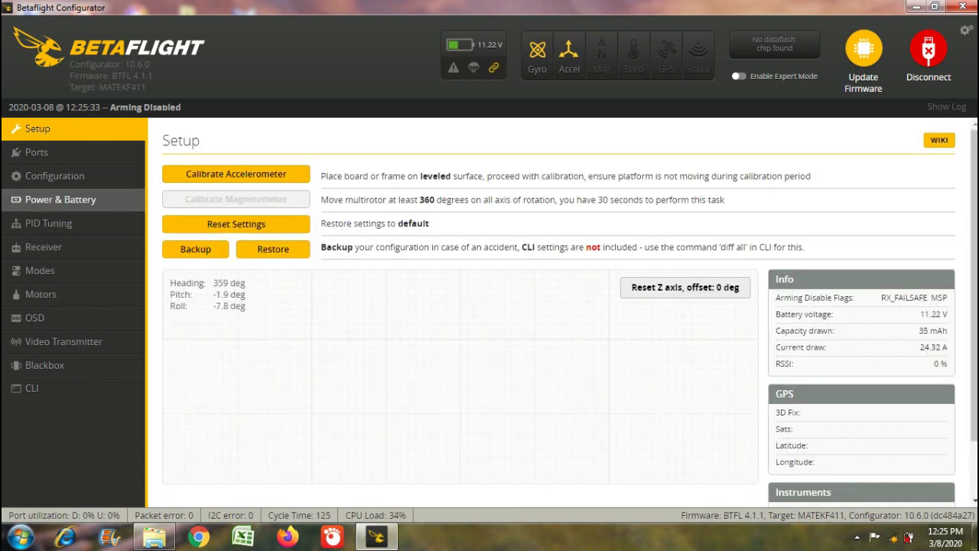
click(60, 198)
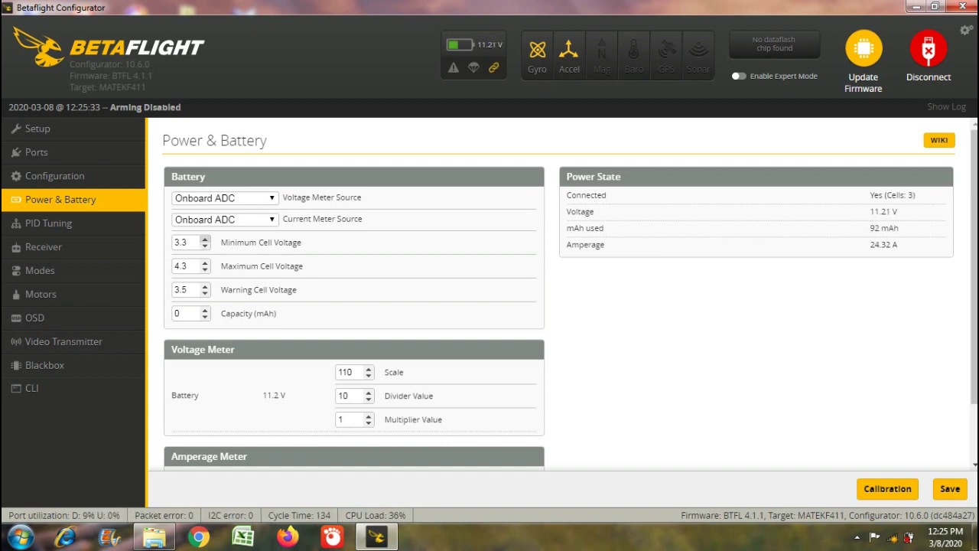
text(1)
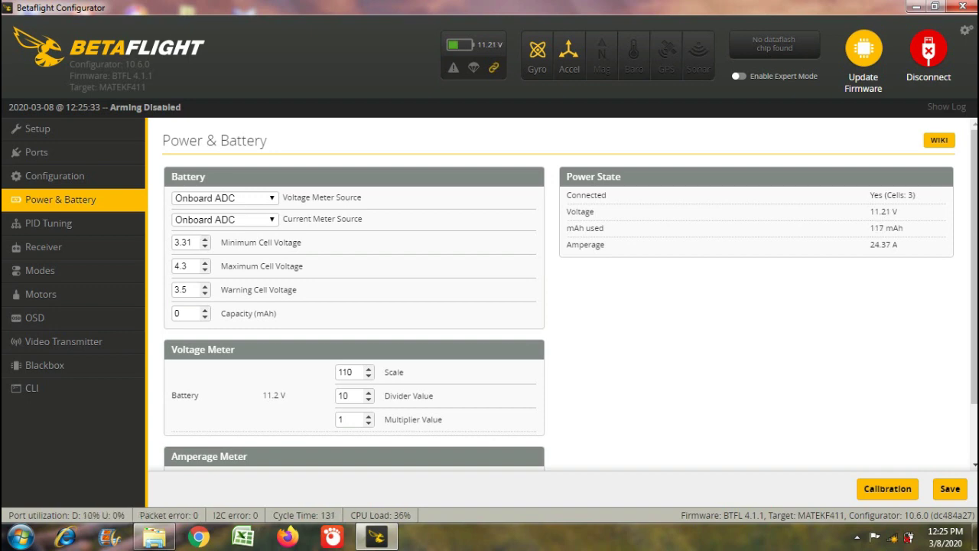
key(BackSpace)
key(BackSpace)
text(4)
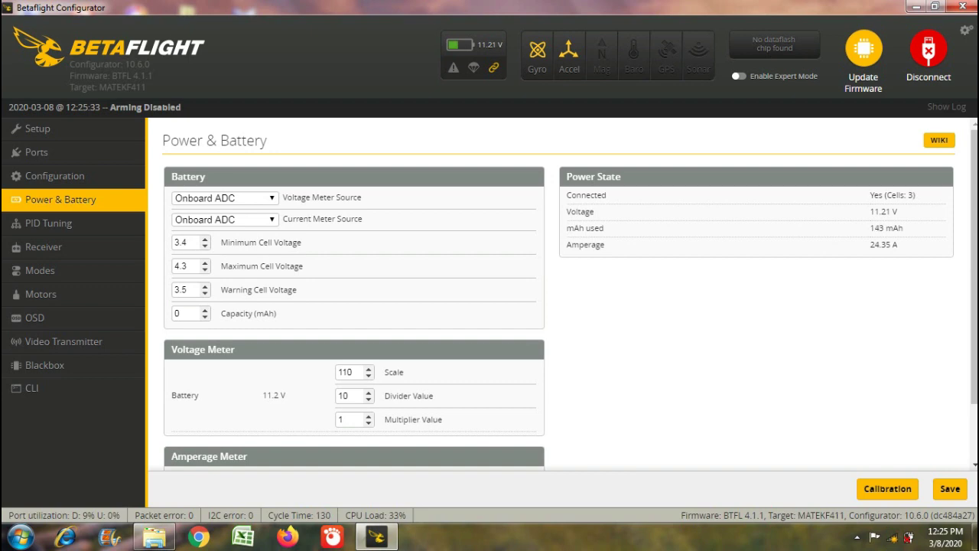
scroll(558, 294, down, 1)
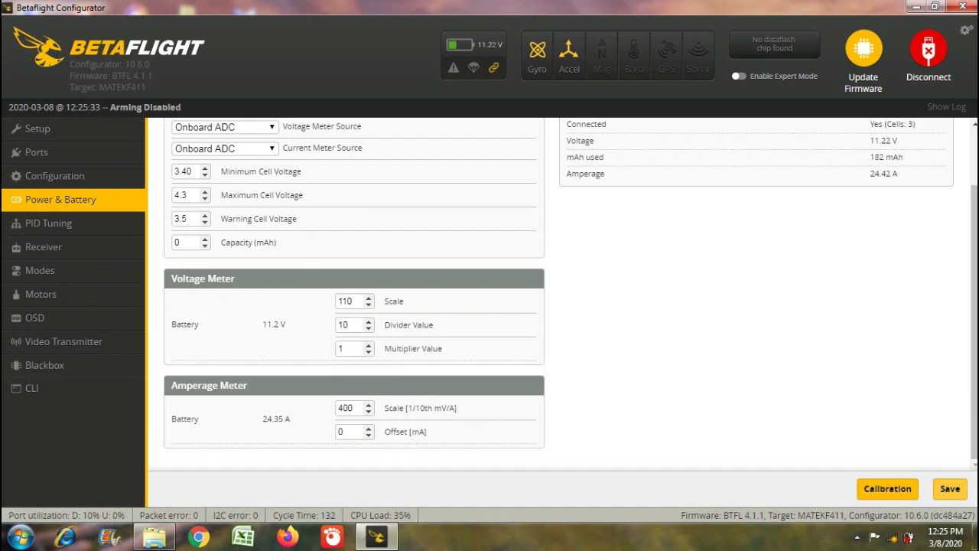
click(950, 488)
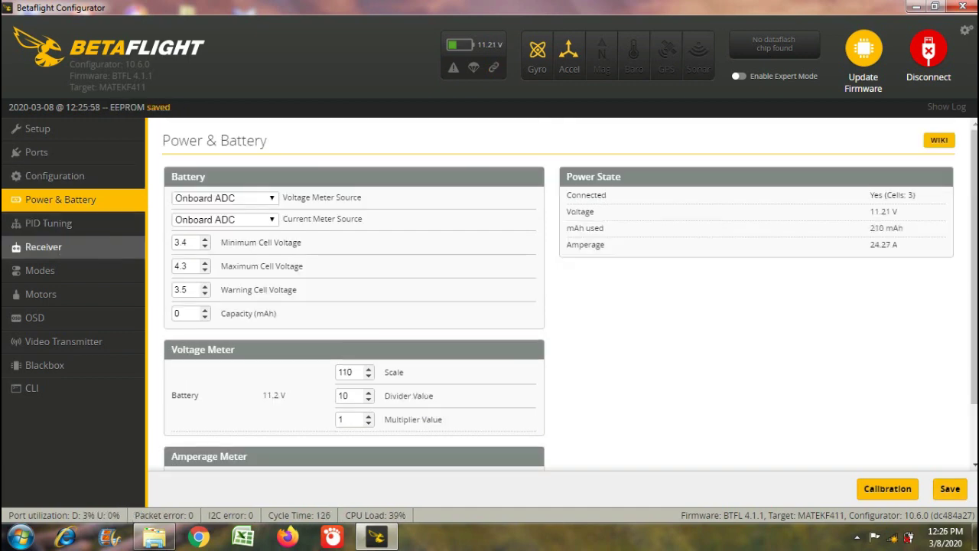
Examine the receiver's channel values, channel map, stick thresholds and RC smoothing settings
click(46, 246)
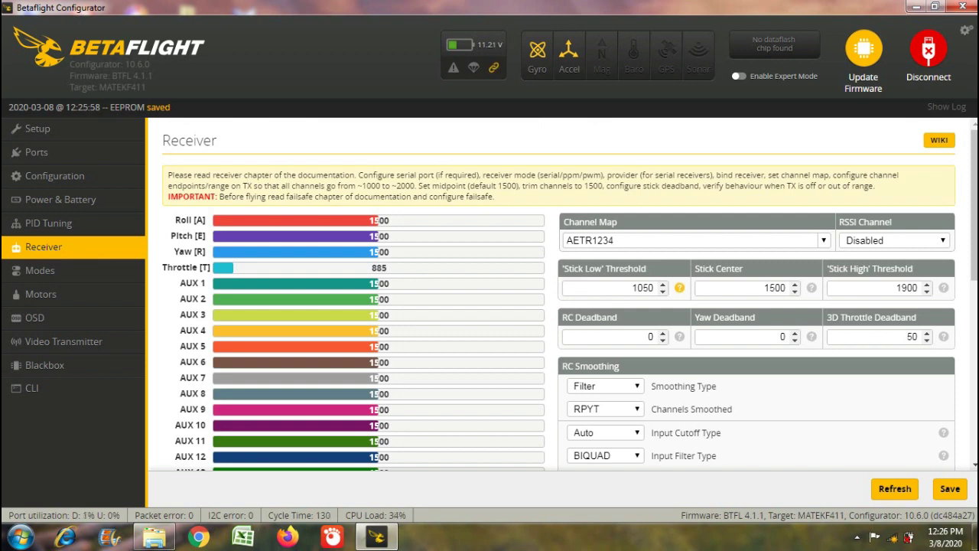
scroll(679, 288, down, 3)
scroll(679, 287, down, 1)
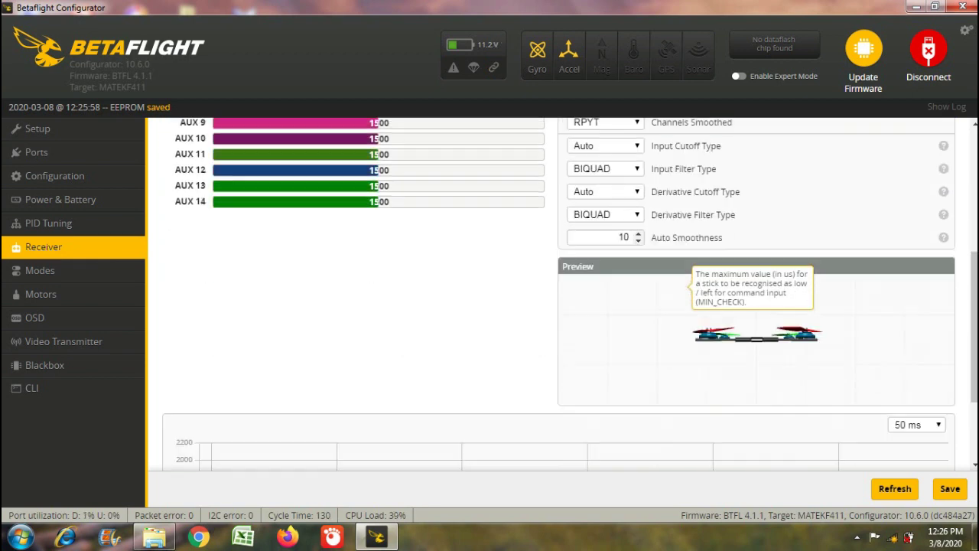
scroll(679, 288, up, 4)
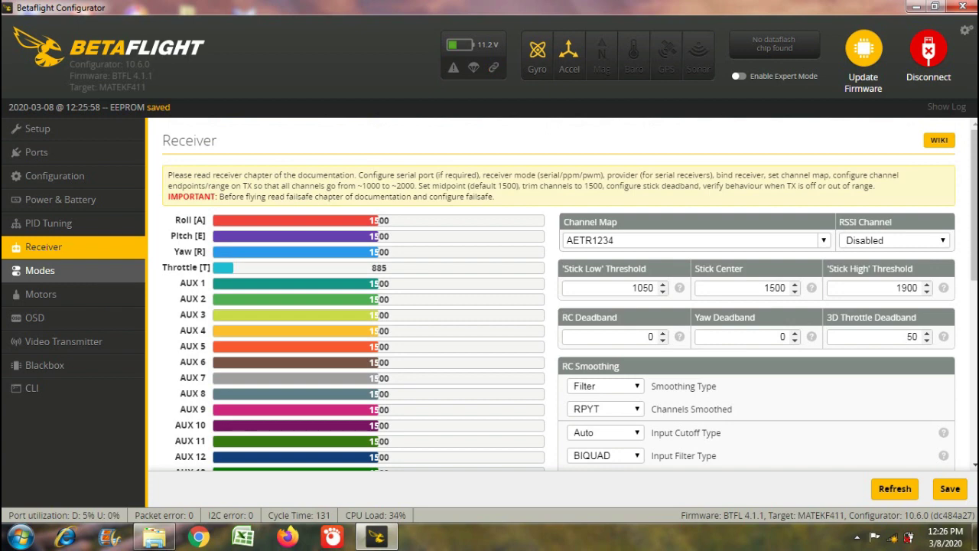
Examine the arm, angle and air mode ranges and the other modes available in the Modes settings
click(42, 270)
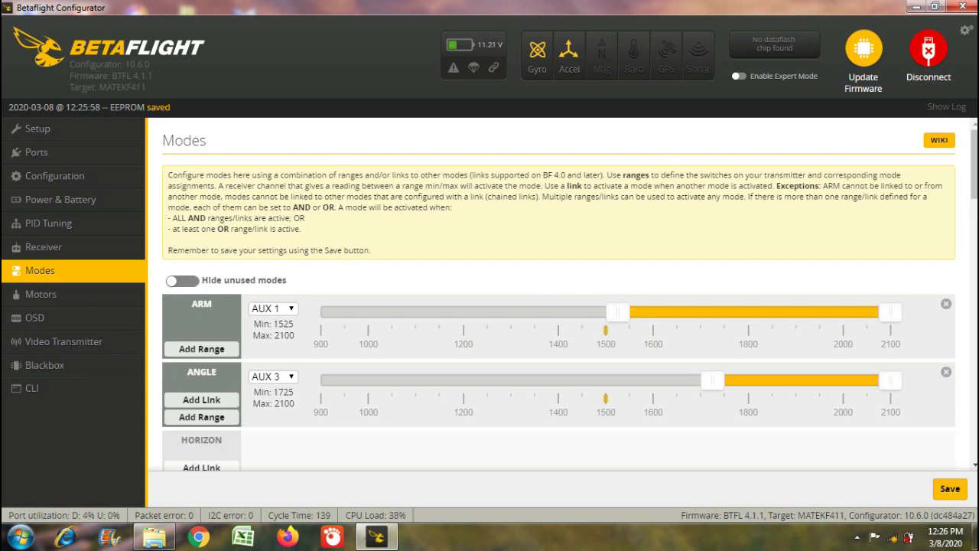
scroll(570, 294, down, 1)
scroll(559, 294, down, 2)
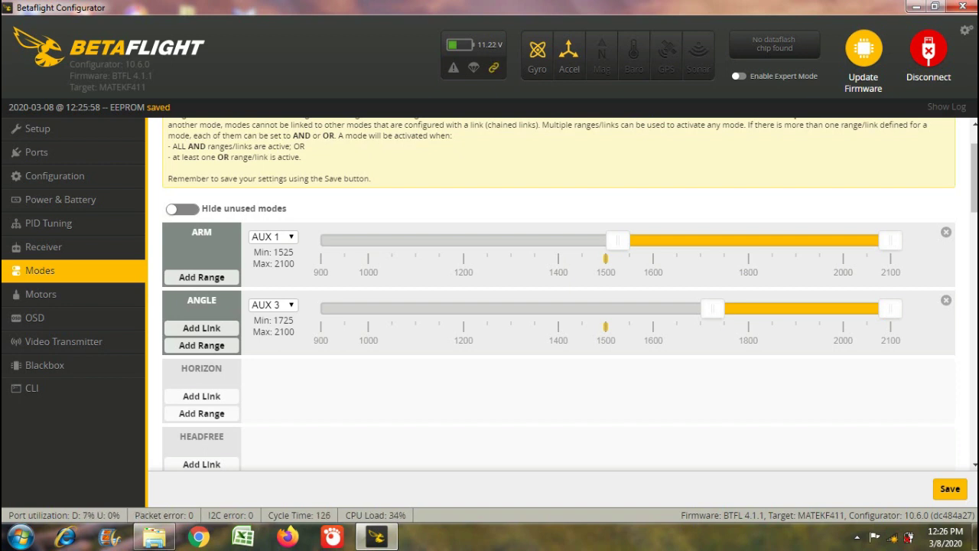
scroll(559, 306, down, 3)
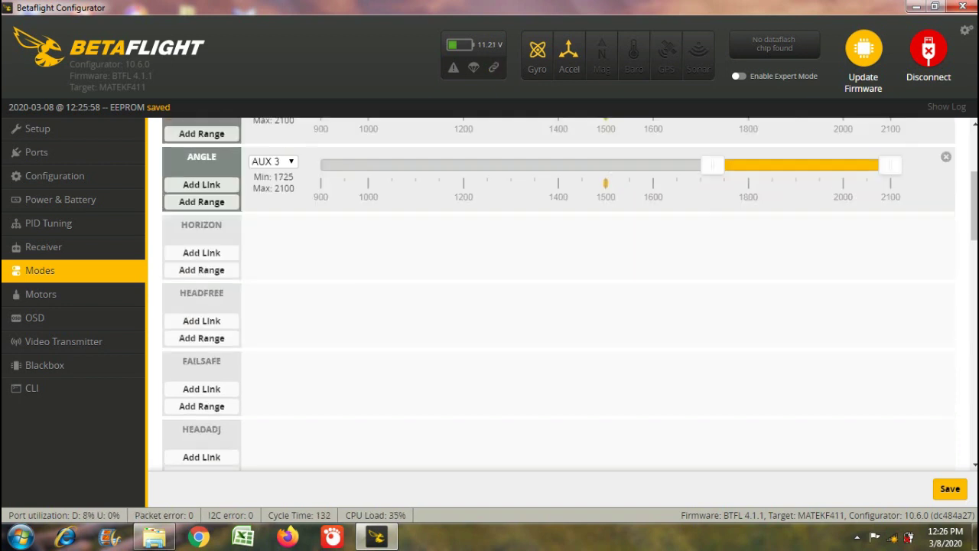
scroll(559, 306, down, 7)
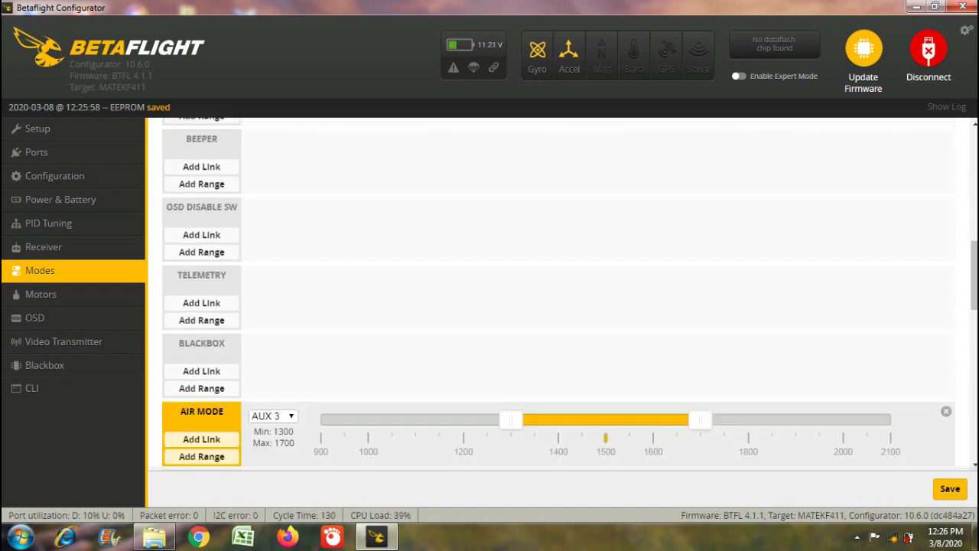
scroll(558, 306, down, 1)
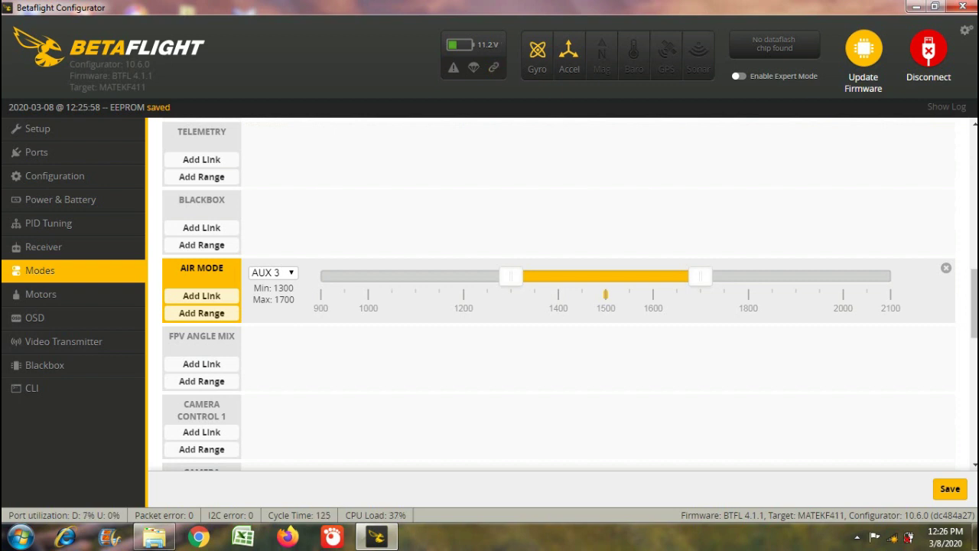
scroll(558, 294, down, 3)
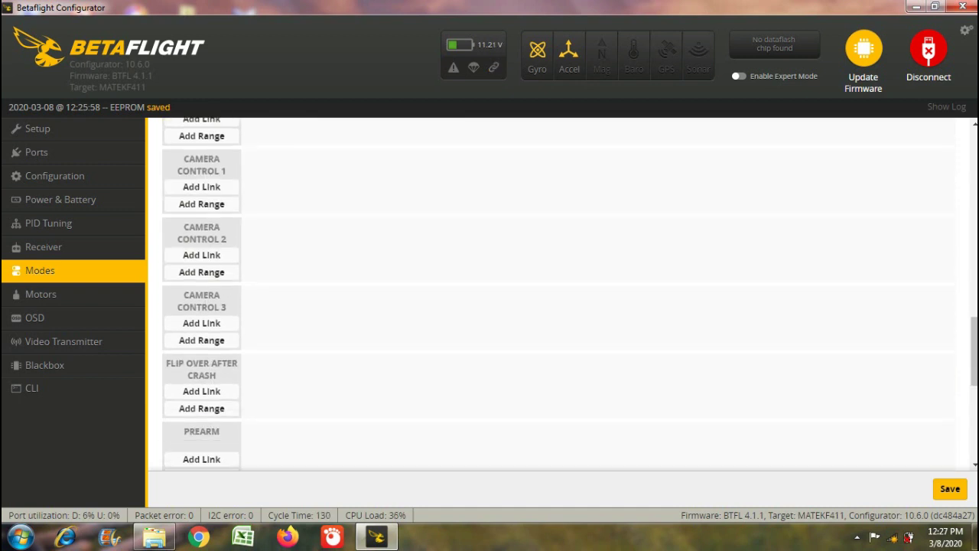
scroll(558, 294, down, 2)
scroll(558, 295, up, 4)
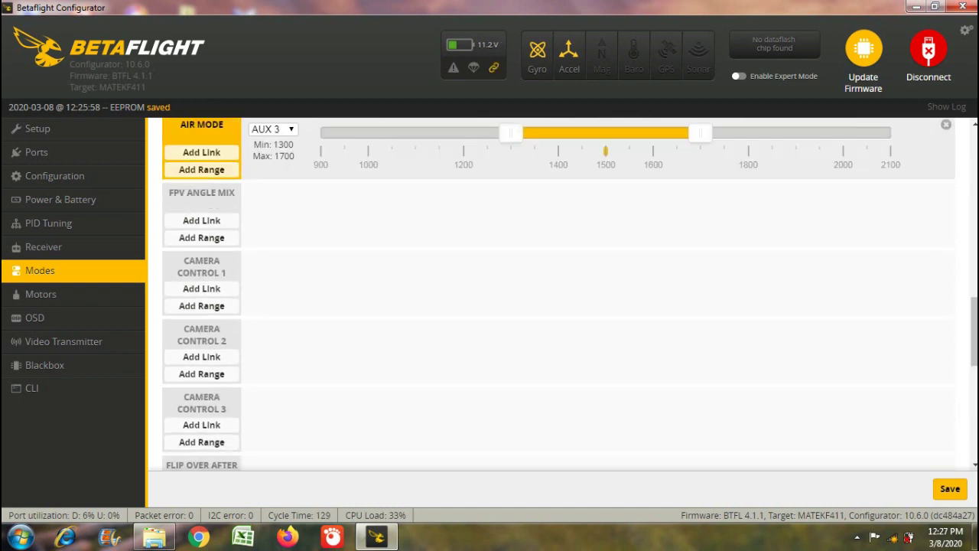
scroll(558, 294, down, 6)
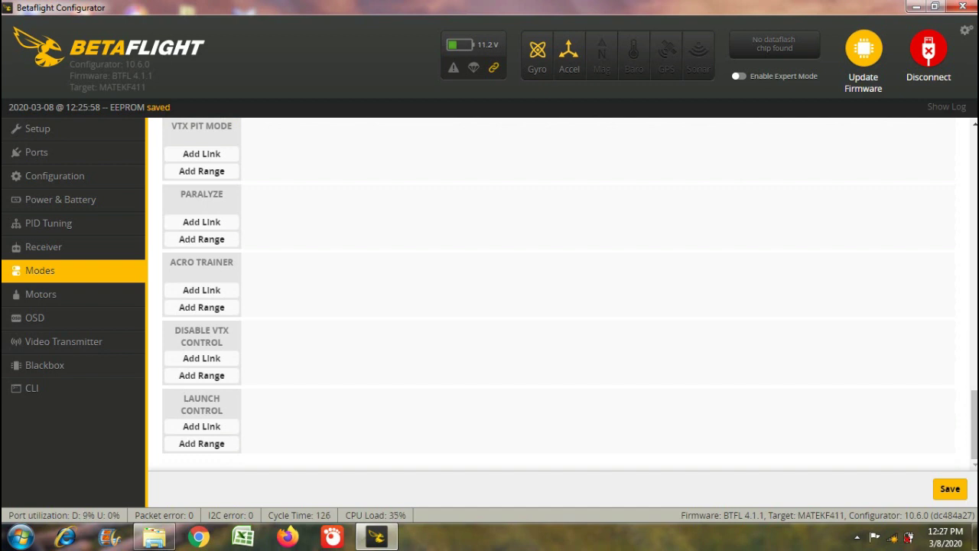
Add a range for Flip Over After Crash on AUX 4, from 1600 to 2100
scroll(558, 295, up, 3)
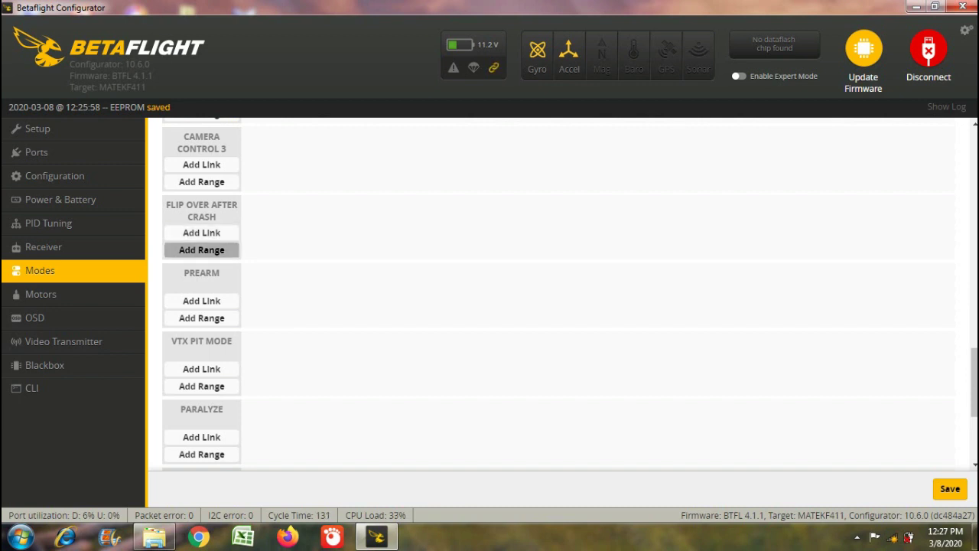
click(201, 249)
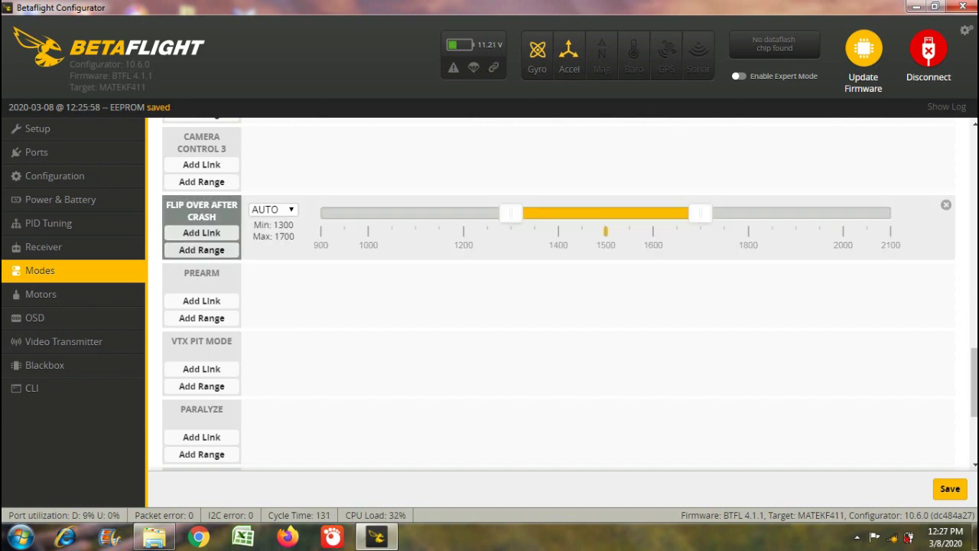
click(271, 209)
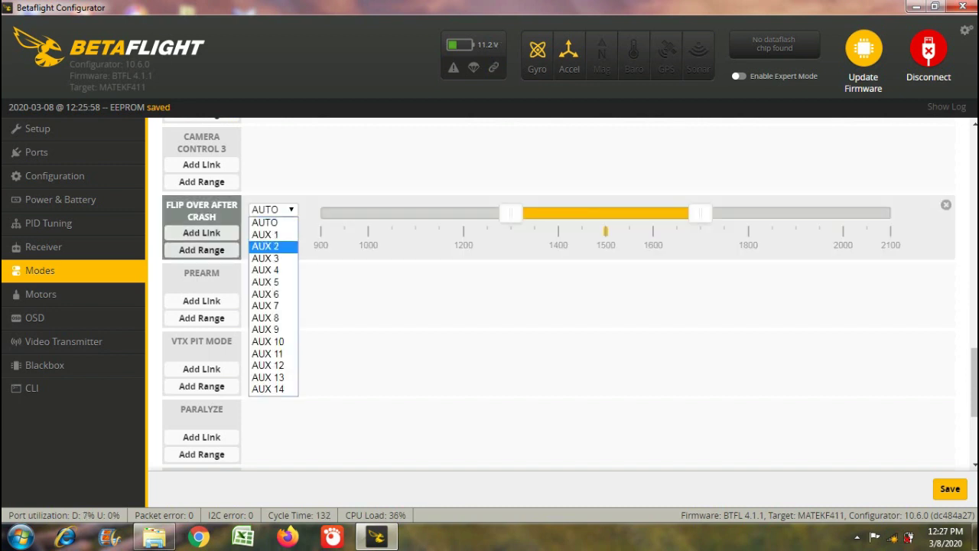
click(266, 270)
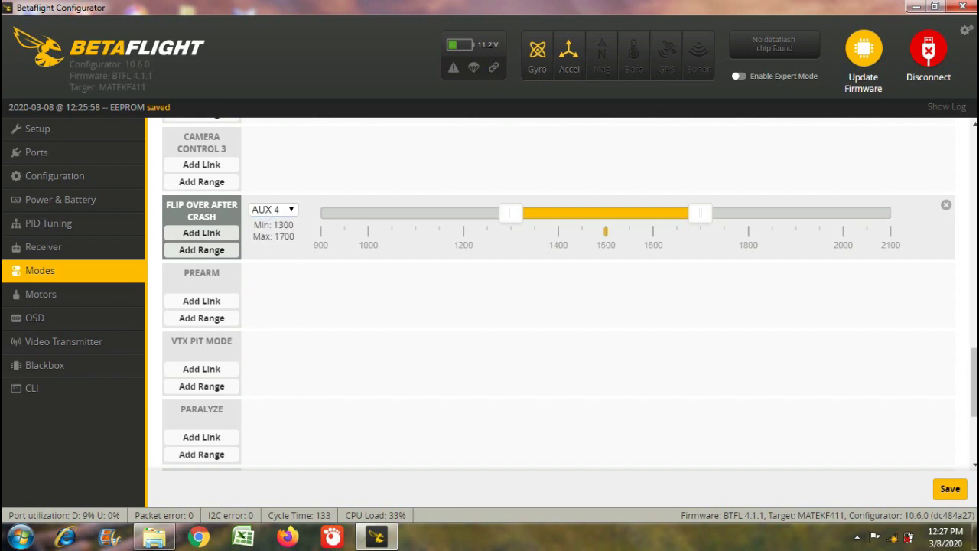
drag(700, 212, 889, 212)
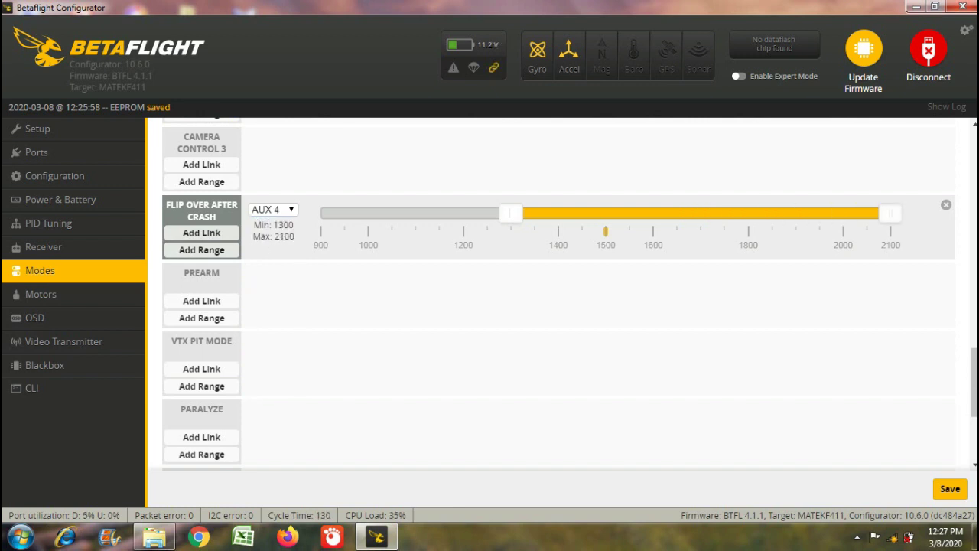
drag(510, 213, 652, 213)
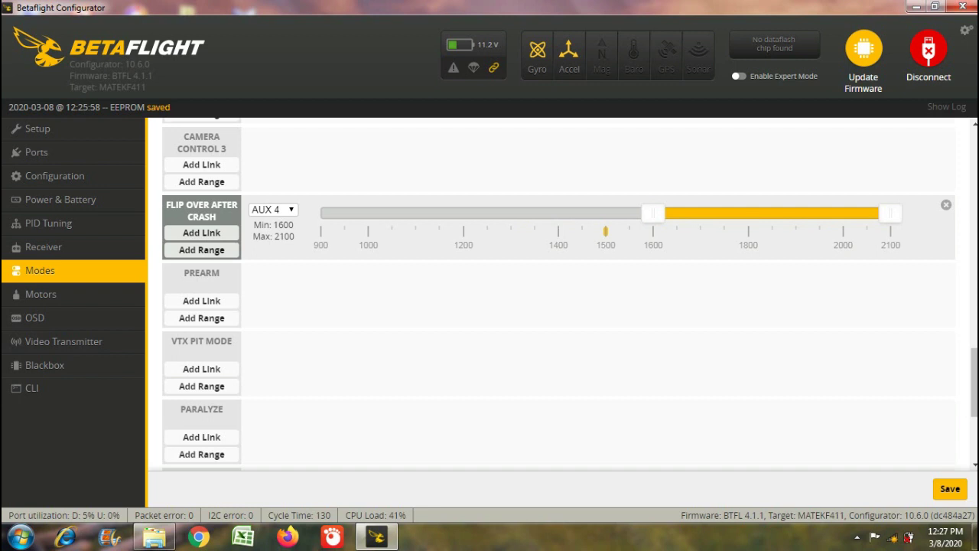
Check the air mode range and the remaining modes, and save the mode settings
scroll(558, 295, up, 2)
scroll(558, 295, up, 2)
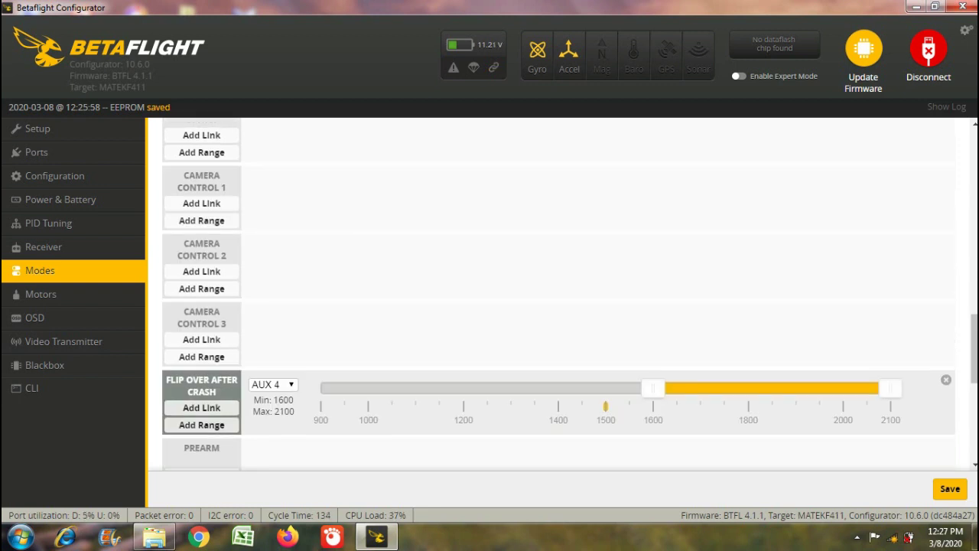
scroll(559, 294, up, 1)
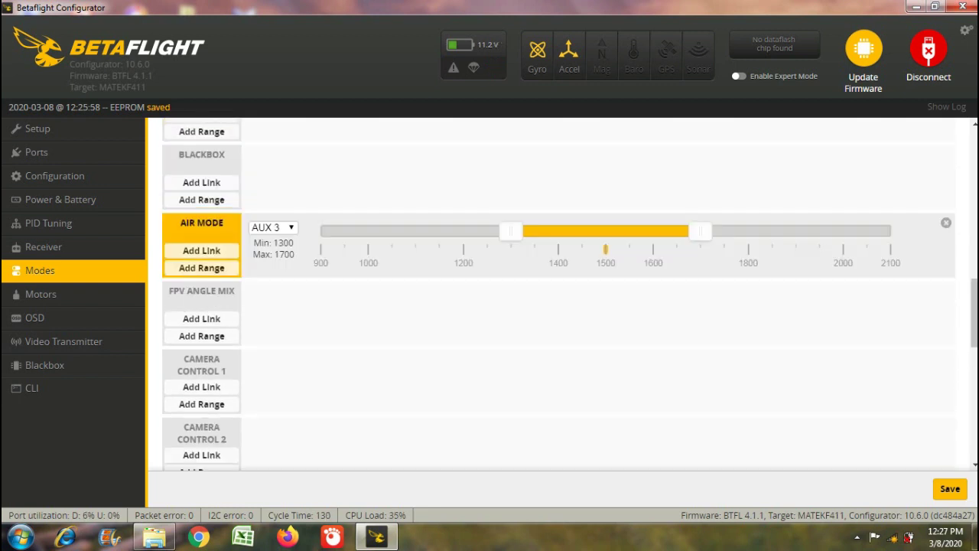
scroll(558, 295, up, 2)
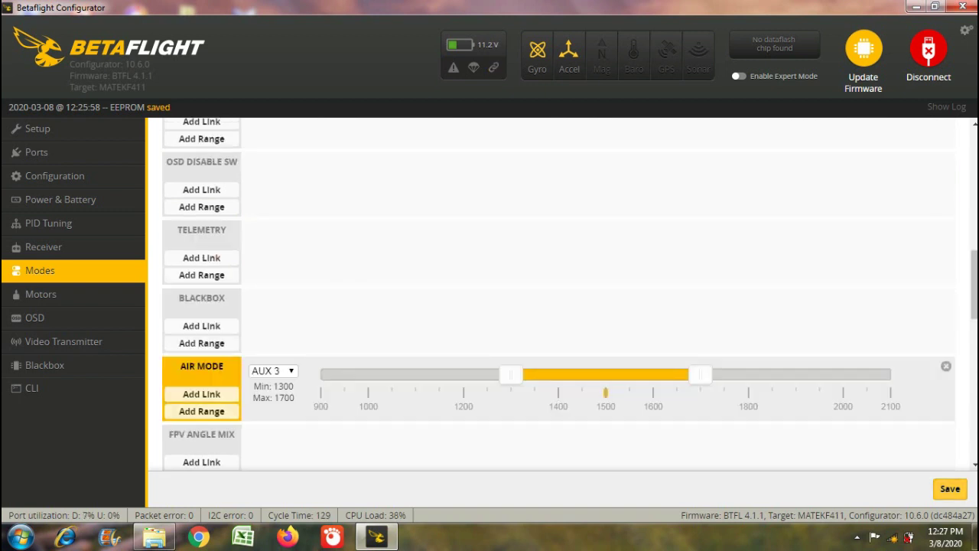
scroll(559, 295, down, 3)
scroll(559, 295, down, 8)
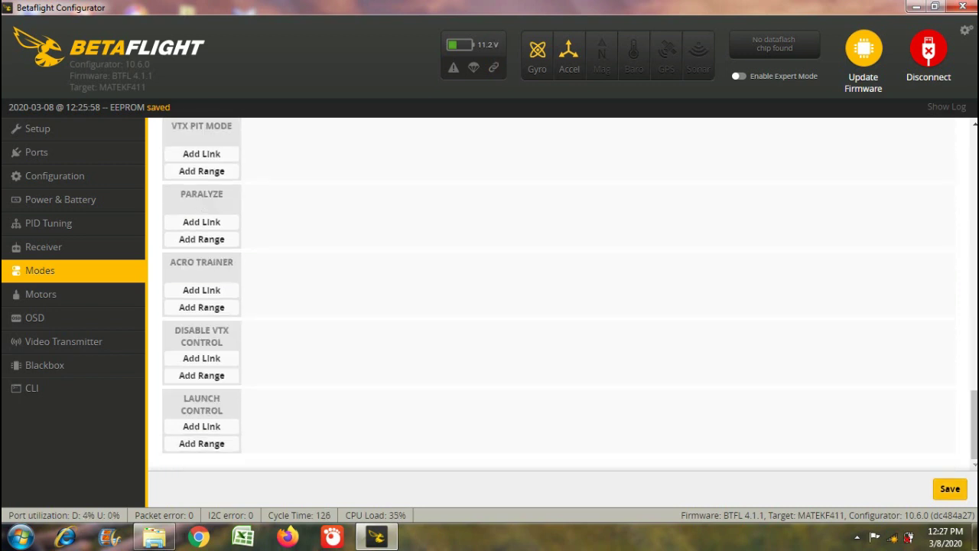
scroll(558, 294, up, 3)
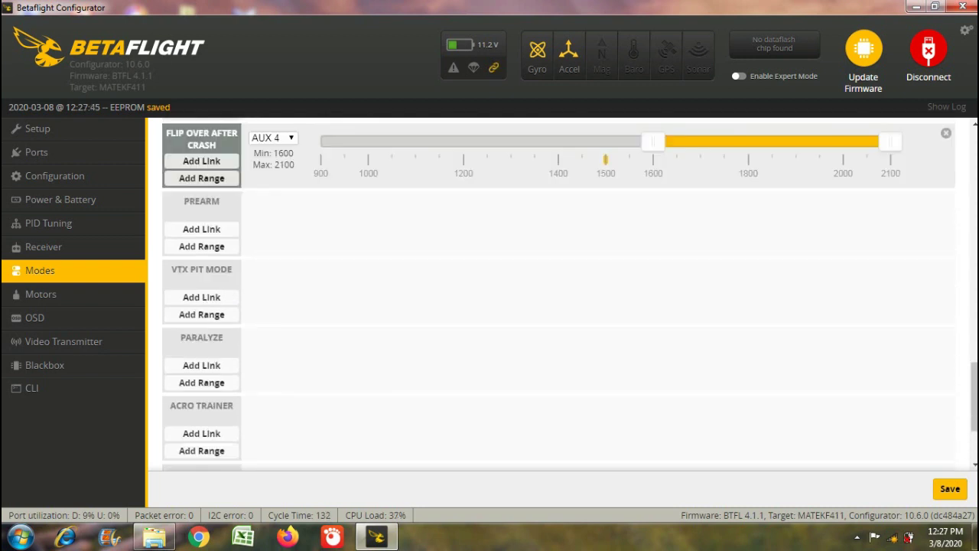
Add a beeper mode range on AUX 5 from 1650 to 2100 and save the mode settings
scroll(559, 294, up, 5)
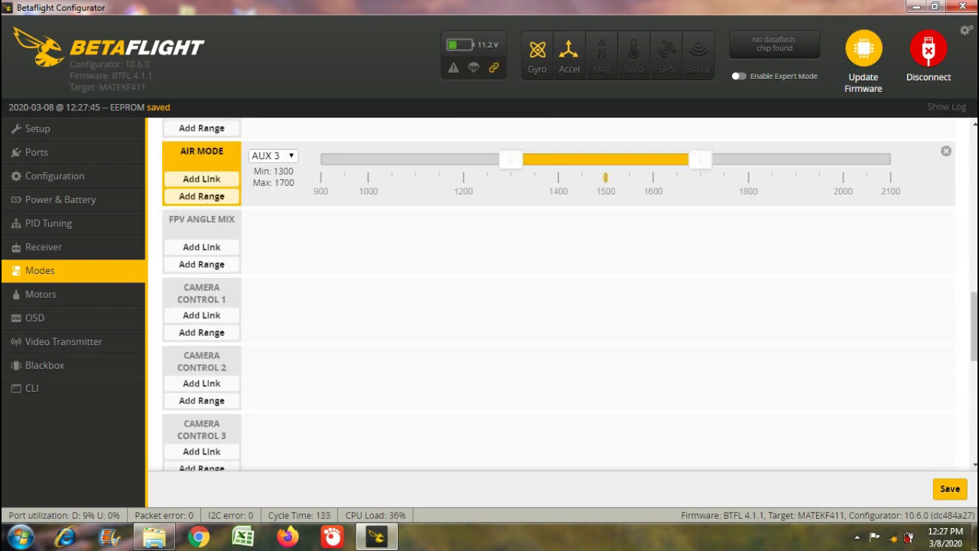
scroll(558, 294, up, 6)
scroll(559, 295, up, 1)
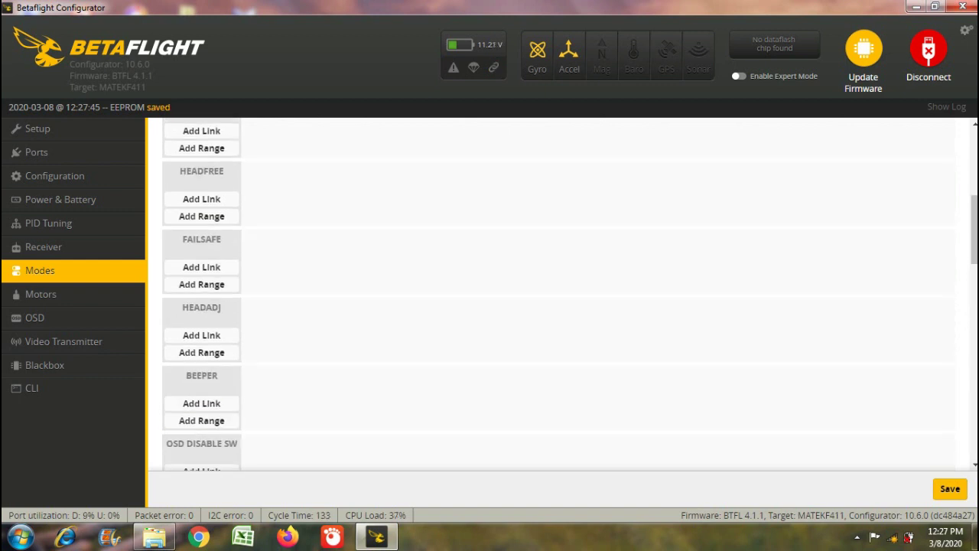
scroll(558, 295, down, 1)
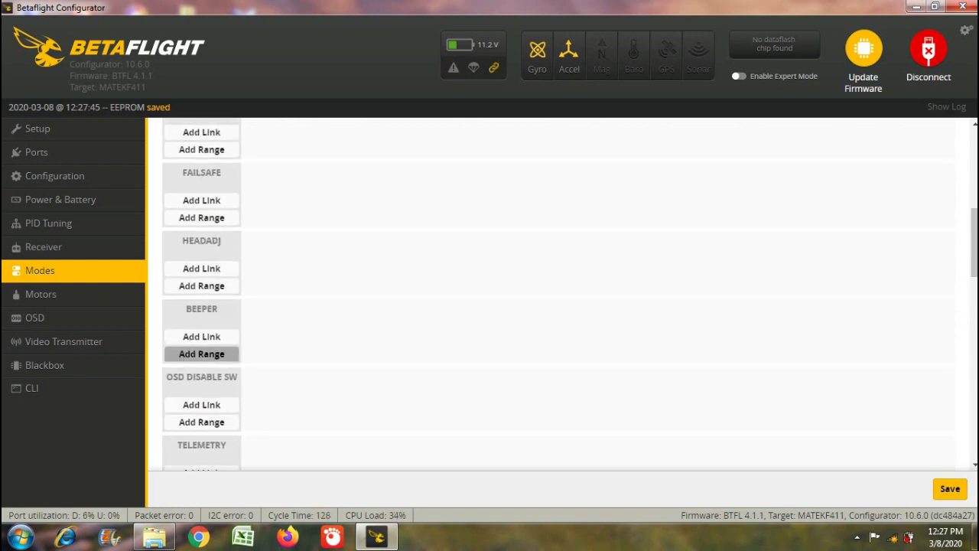
click(201, 353)
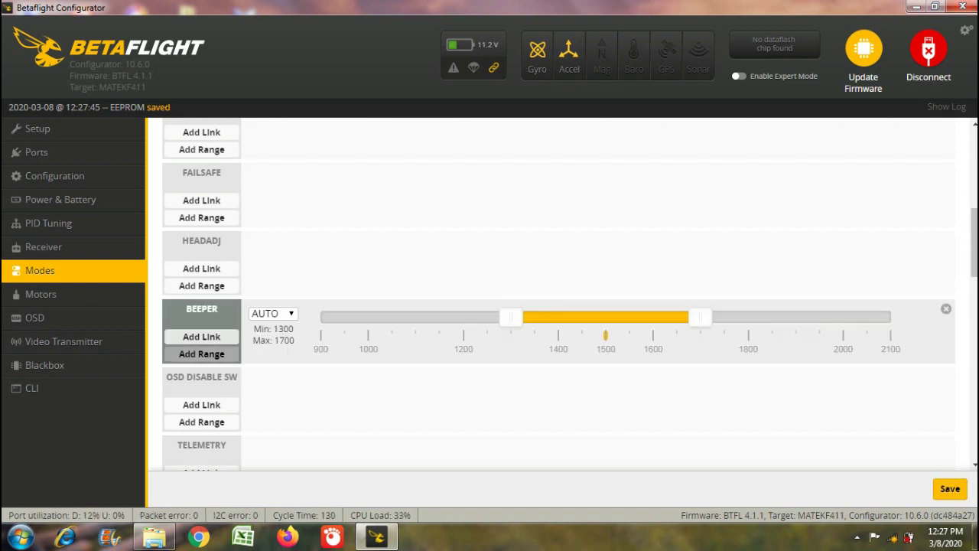
click(272, 313)
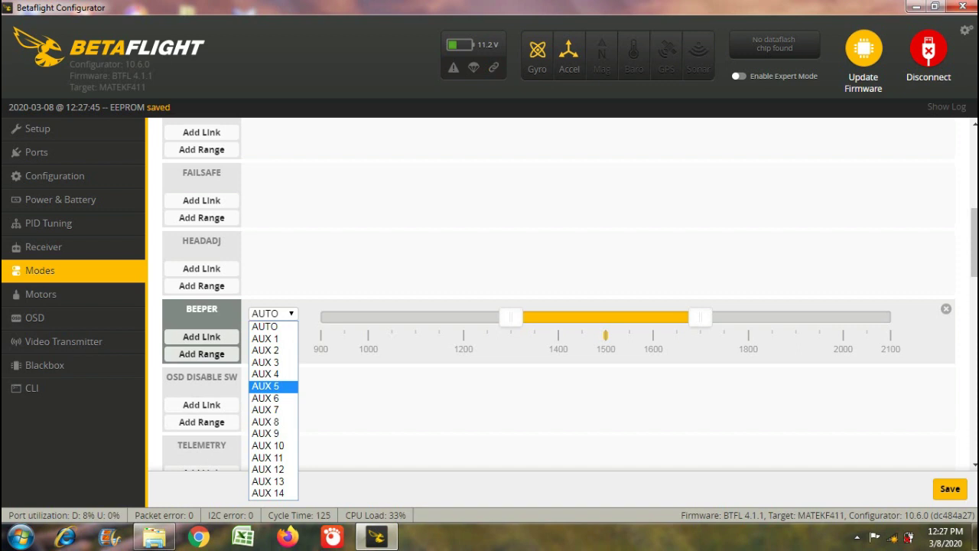
click(265, 385)
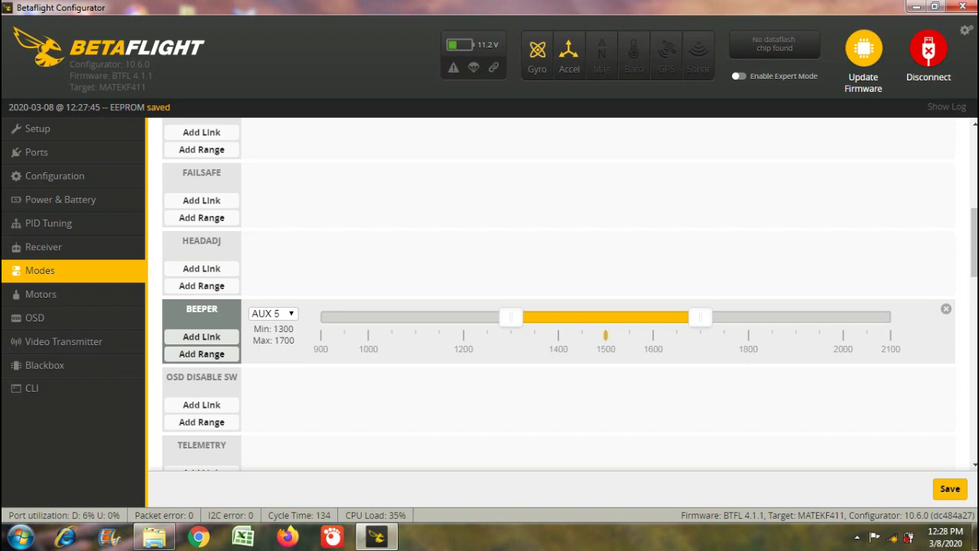
drag(700, 317, 889, 317)
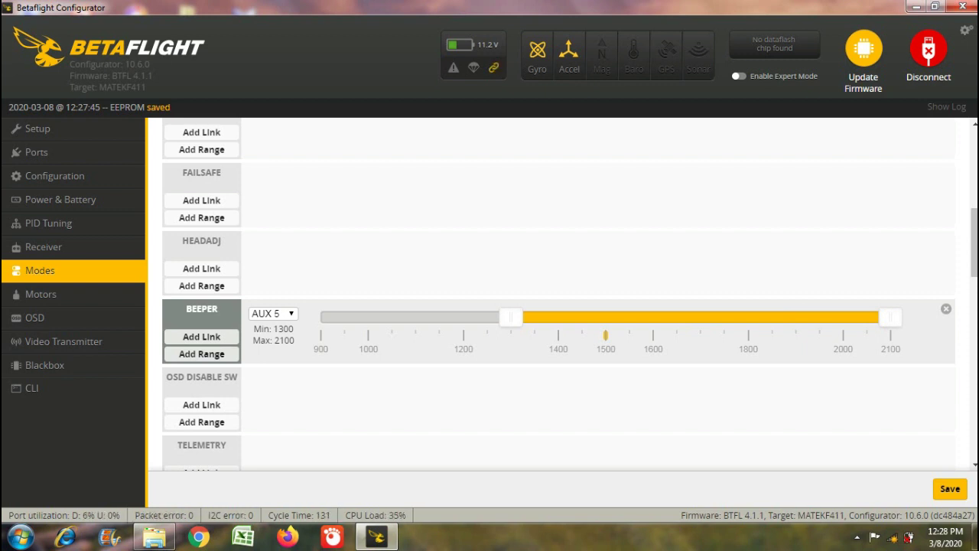
drag(511, 316, 677, 317)
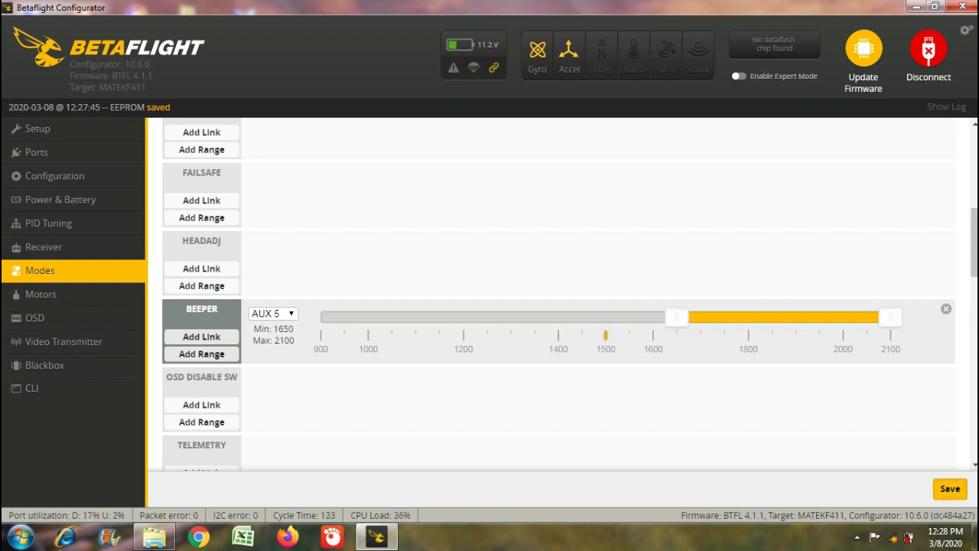
click(949, 488)
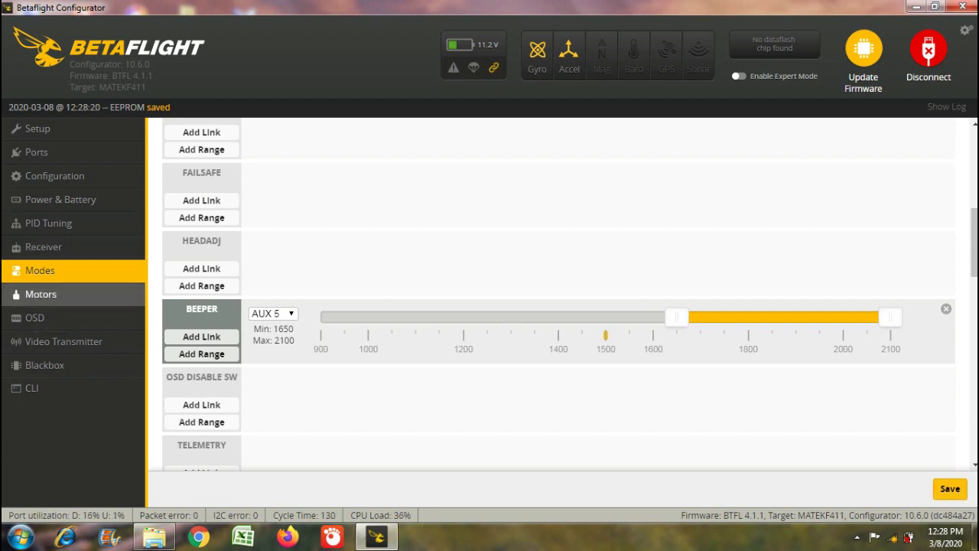
Open the OSD settings of the flight controller
click(46, 318)
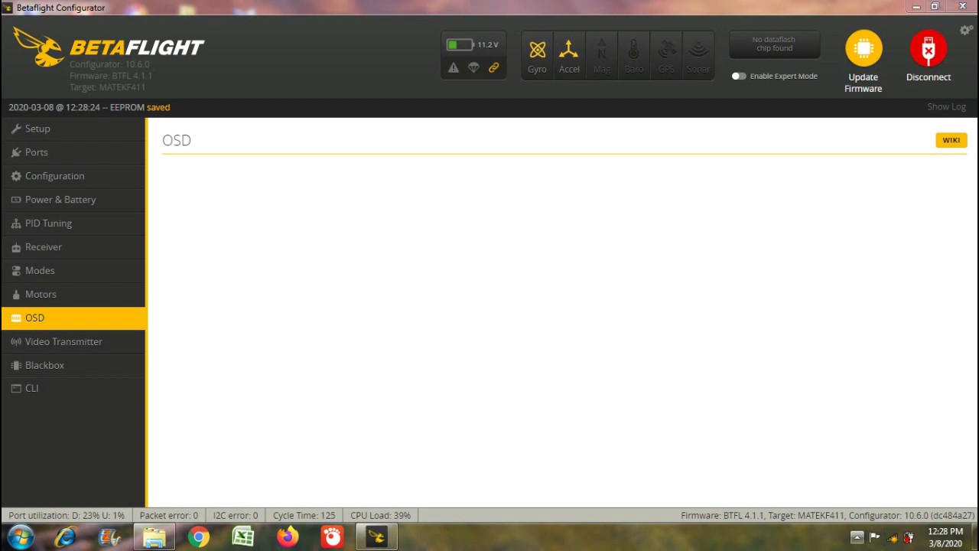
click(857, 537)
click(833, 462)
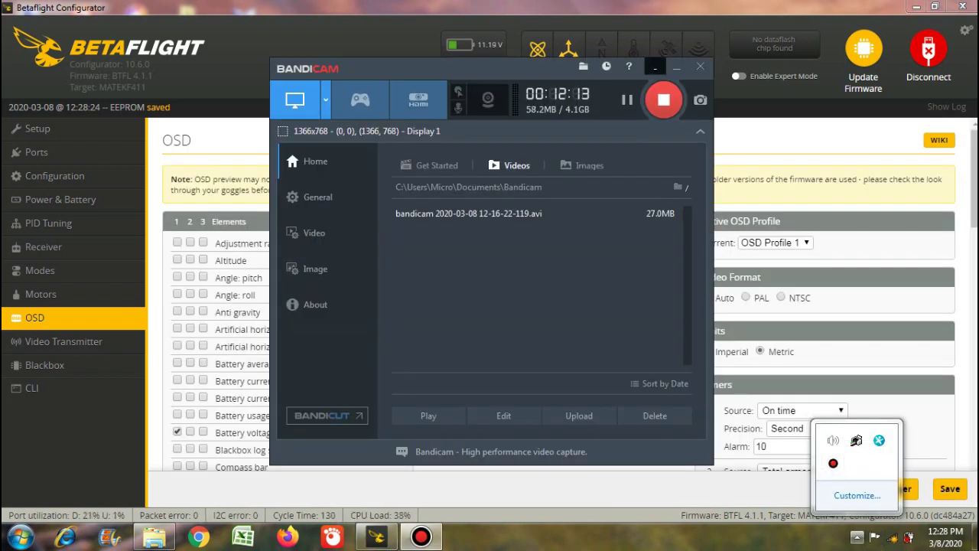
click(654, 66)
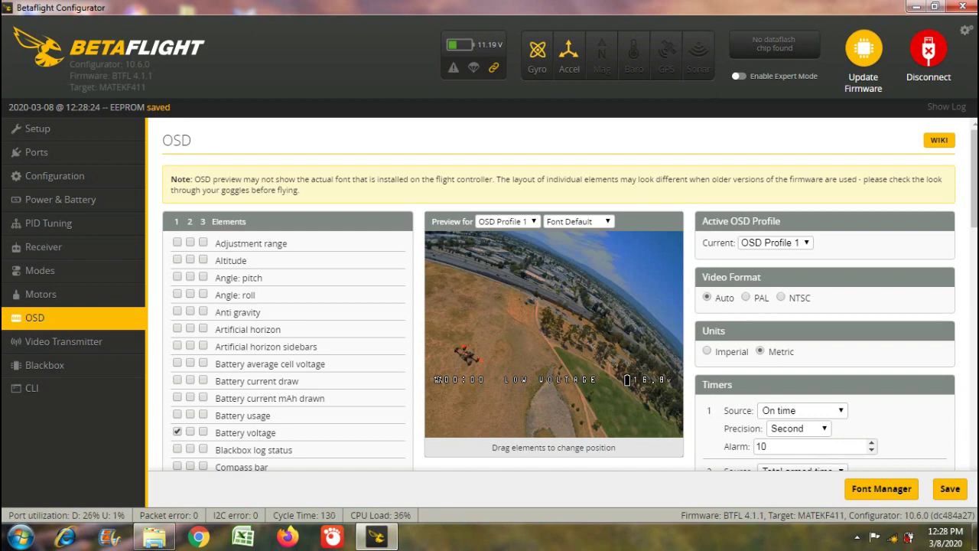
Move the timer and LOW VOLTAGE warning elements one row lower in the OSD profile 1 preview
scroll(569, 299, down, 2)
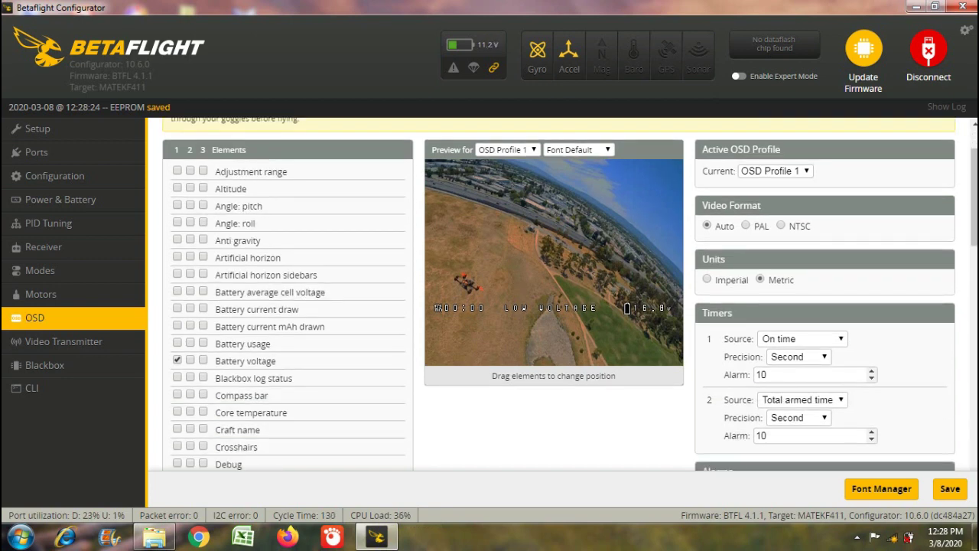
drag(460, 312, 438, 314)
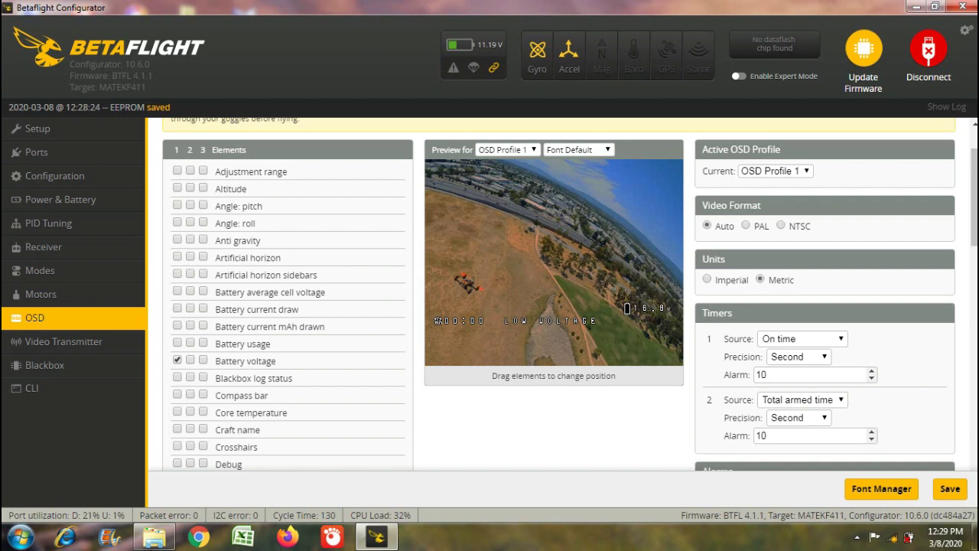
Enable the craft name element for OSD profile 1 and save the OSD settings
click(177, 429)
scroll(176, 429, down, 1)
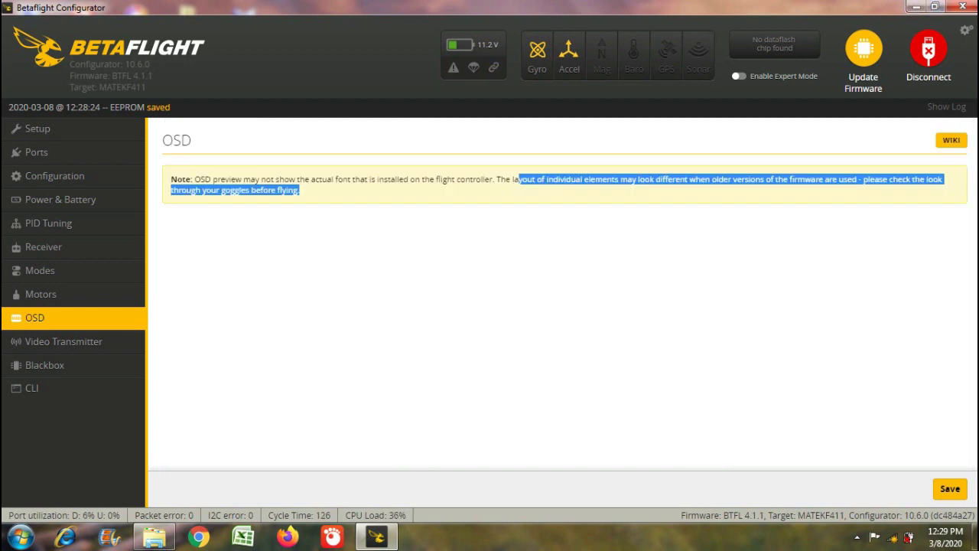
click(950, 488)
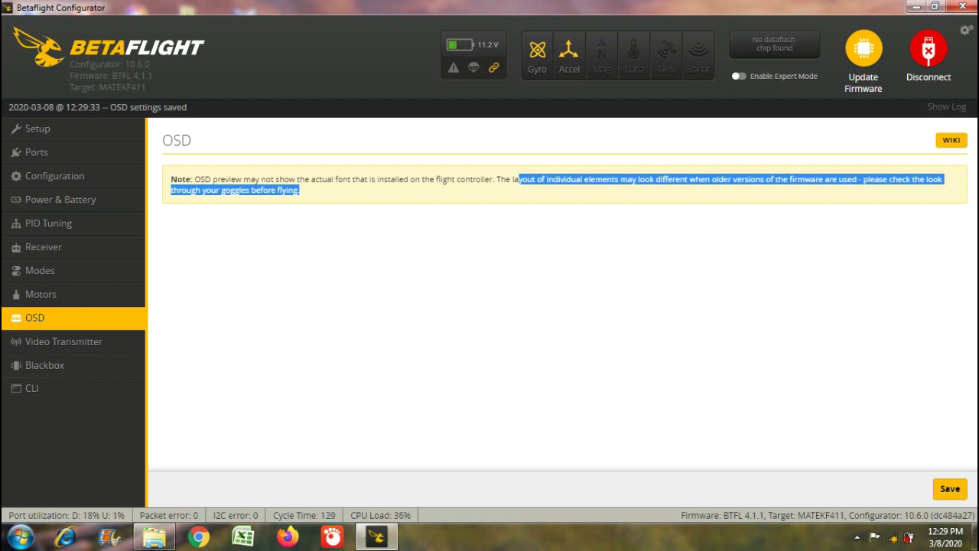
Reload the OSD settings and move the craft name element to the top centre of the OSD profile 1 preview
click(40, 294)
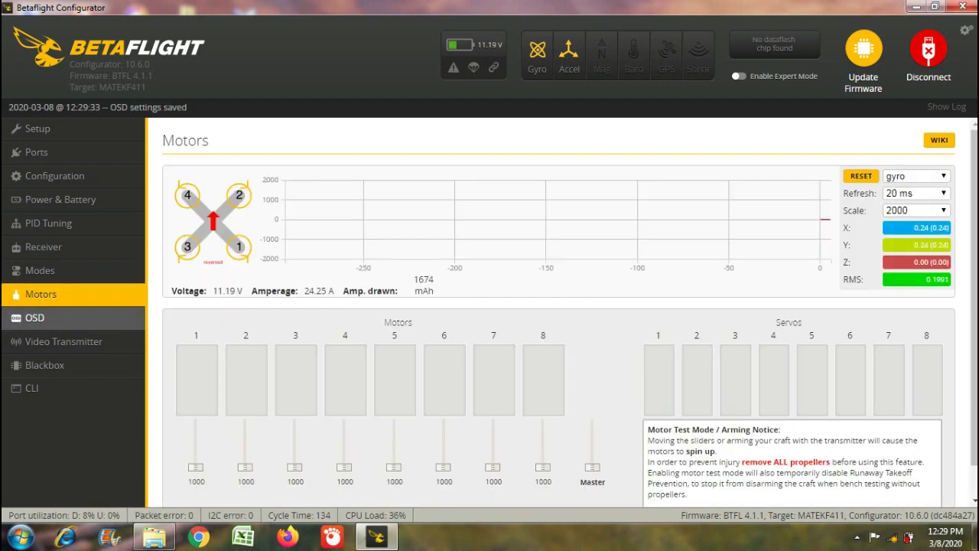
click(34, 318)
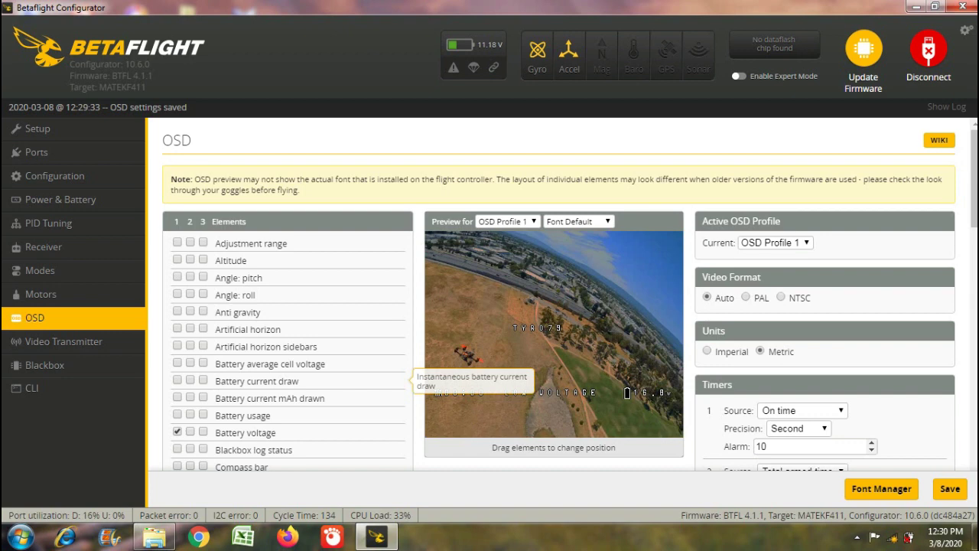
drag(537, 327, 537, 250)
Enable the fly mode element for OSD profiles 1, 2 and 3 and save the OSD settings
scroll(537, 250, down, 2)
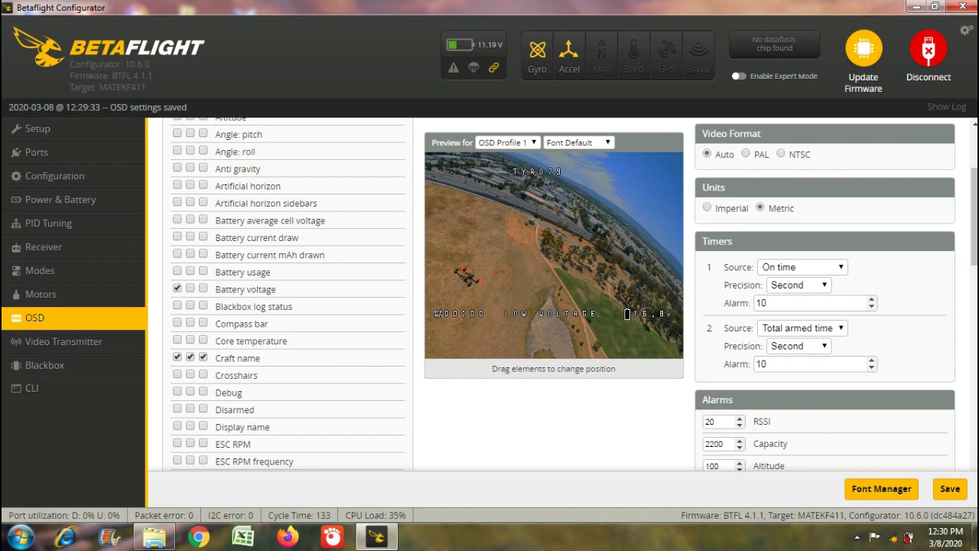
scroll(413, 367, down, 3)
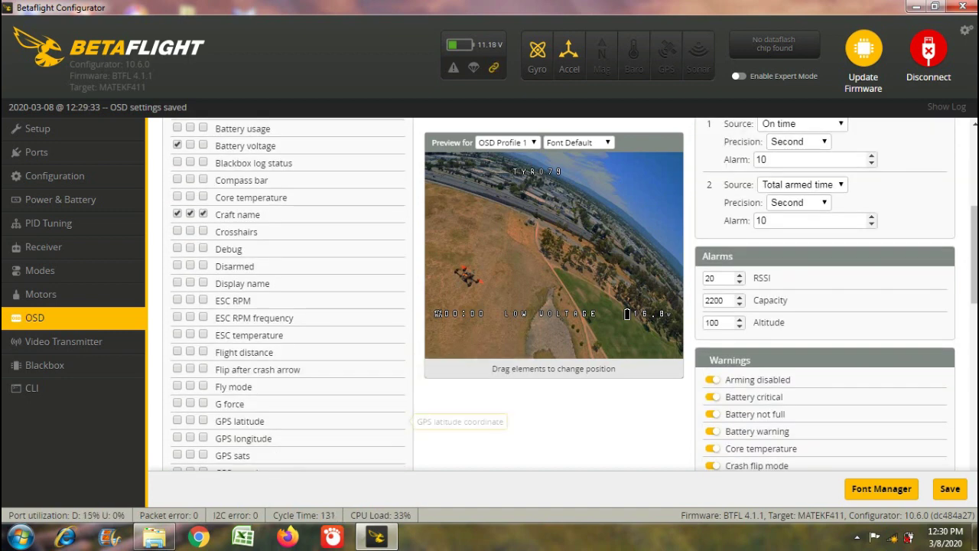
scroll(416, 413, down, 1)
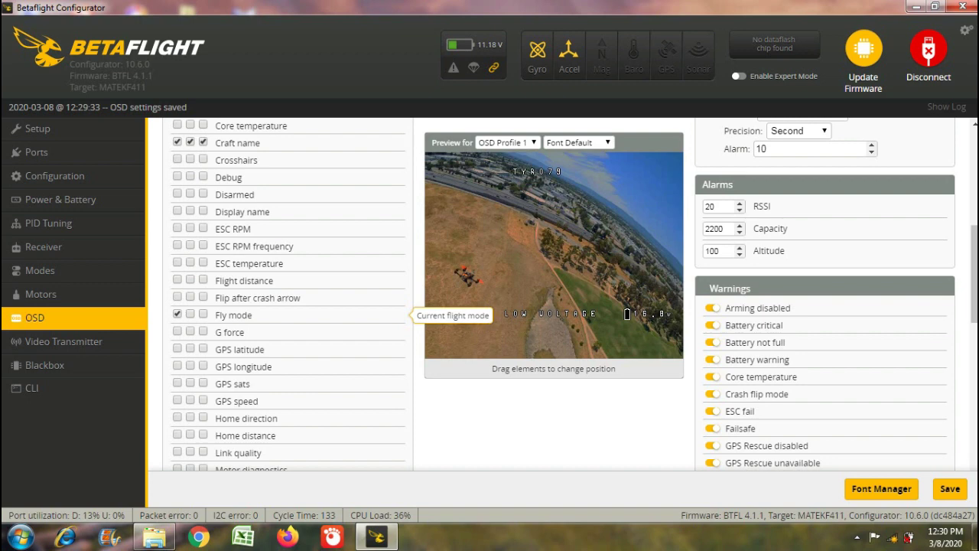
click(189, 314)
click(203, 313)
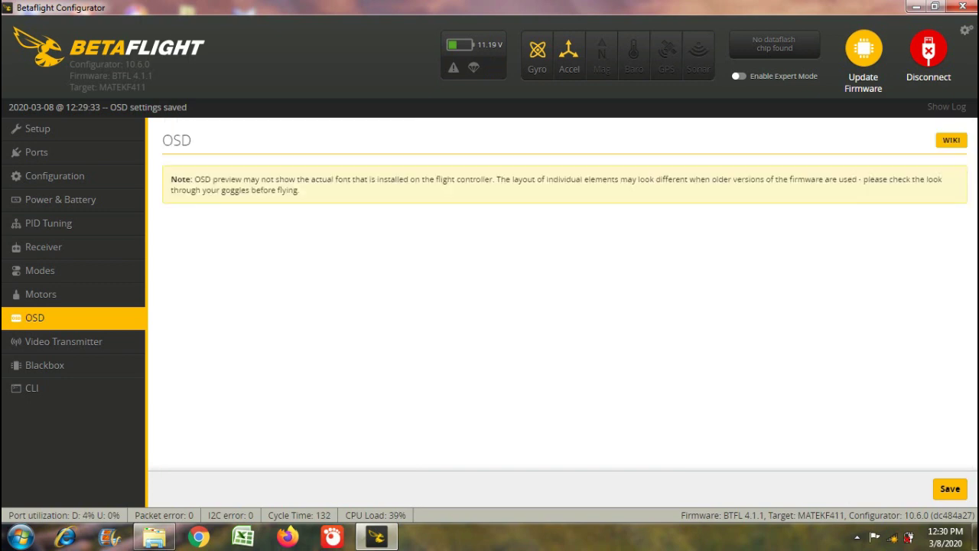
click(949, 489)
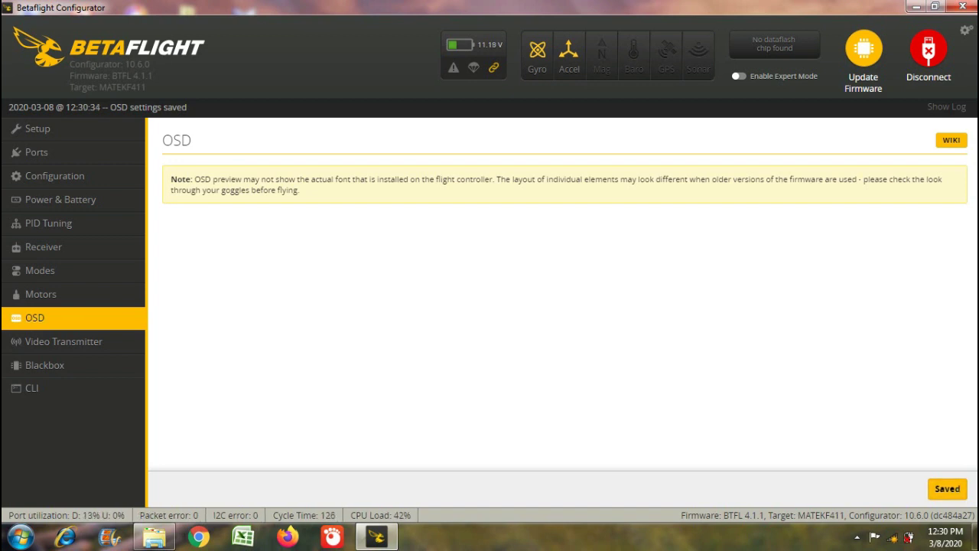
Reload the OSD settings, place the fly mode element directly above the timer in the preview and save
click(46, 294)
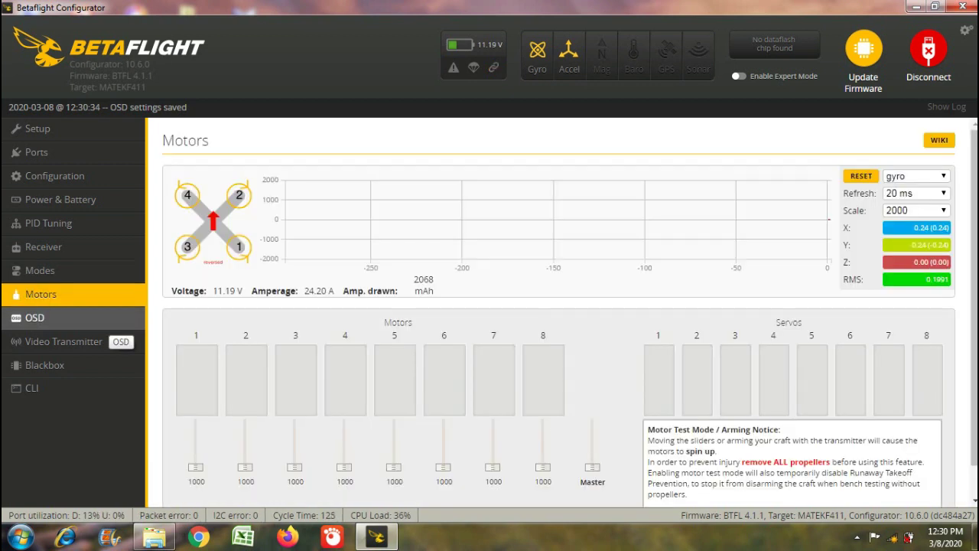
click(38, 317)
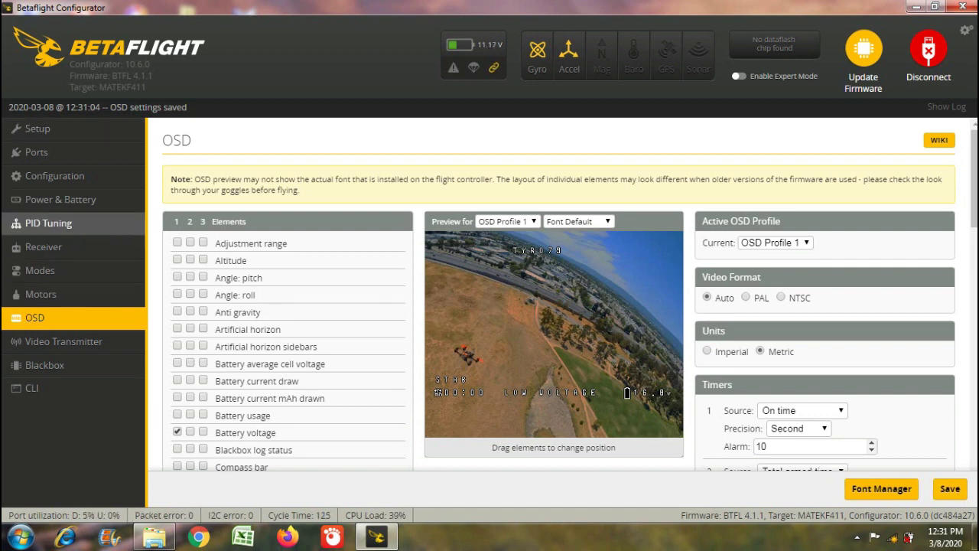
Try setting the stick response gain, P and D gain, PD balance and master multiplier sliders to 1 in PID tuning
click(48, 223)
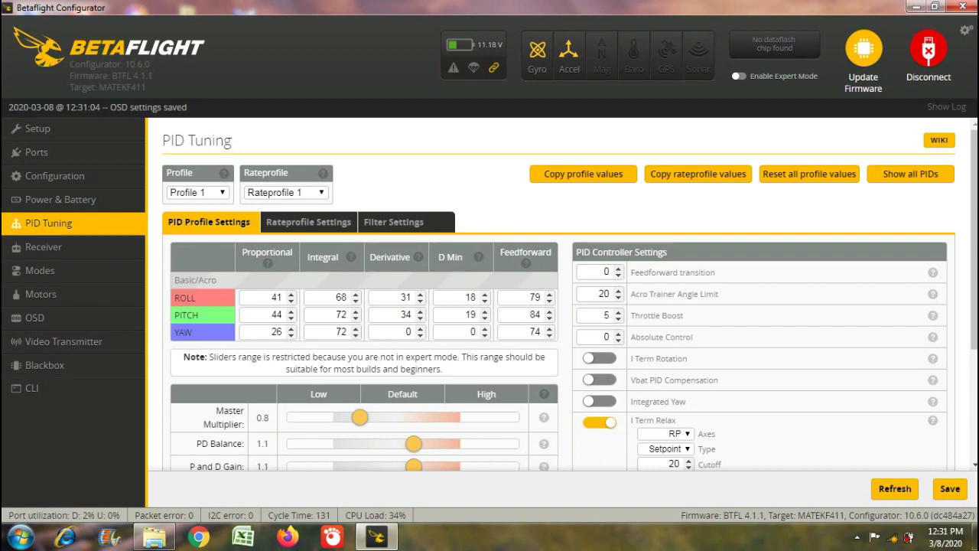
scroll(559, 306, down, 2)
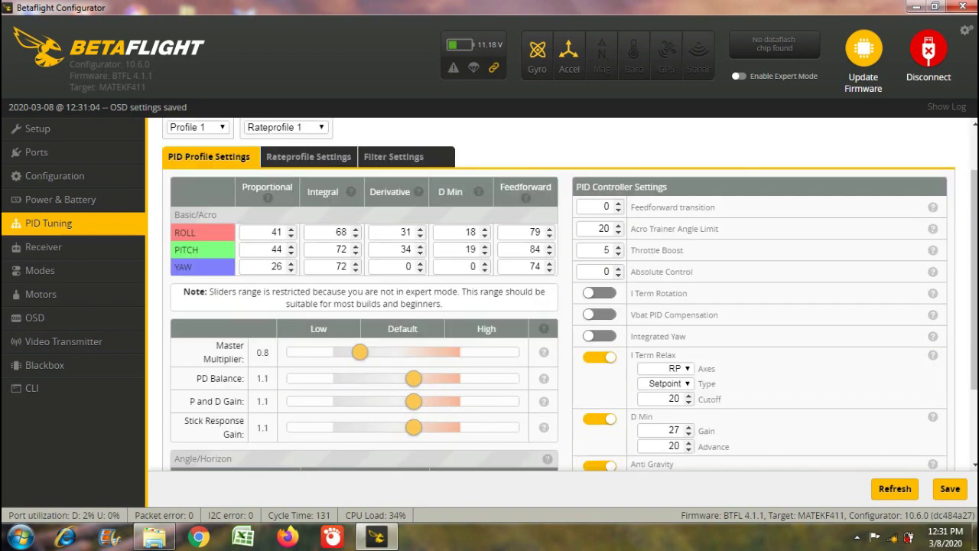
scroll(428, 344, down, 1)
drag(414, 349, 381, 349)
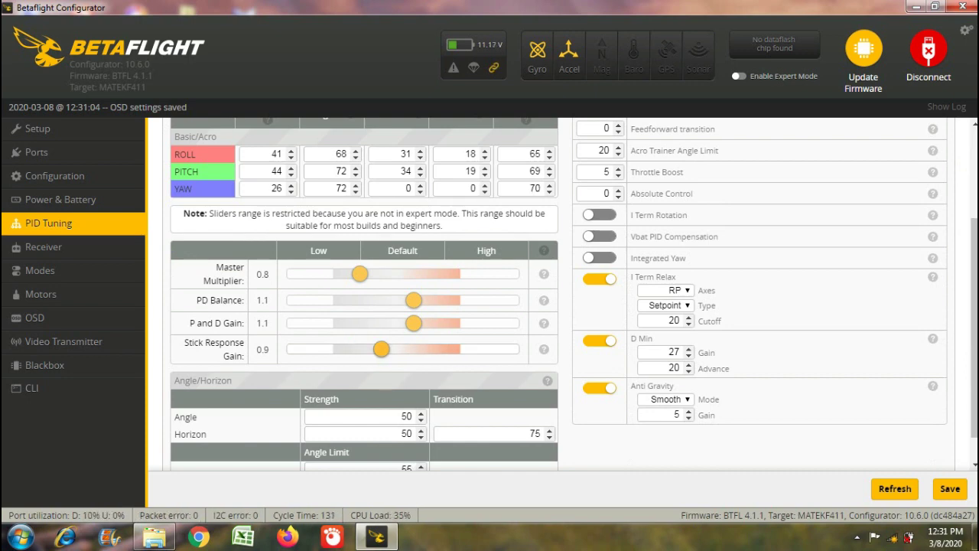
drag(381, 349, 402, 323)
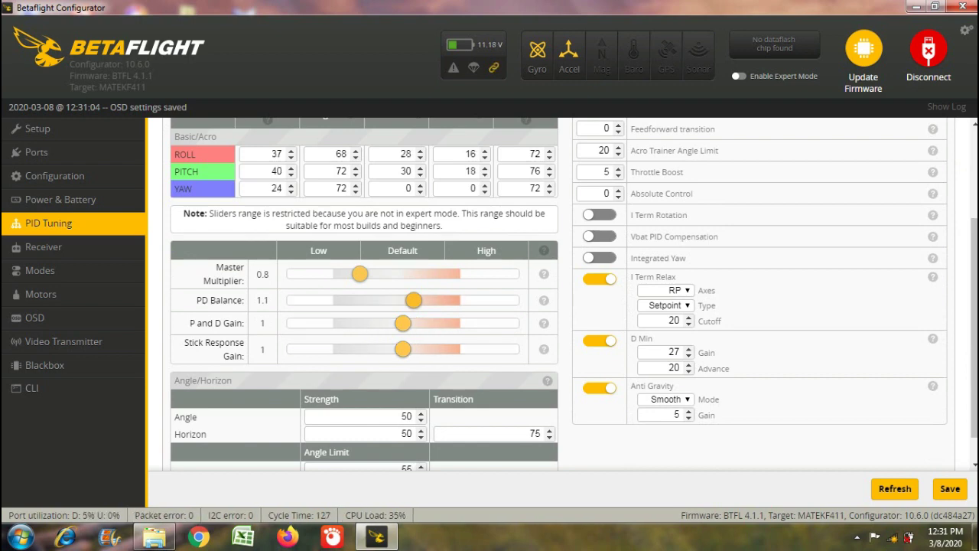
drag(413, 300, 402, 300)
drag(359, 273, 402, 273)
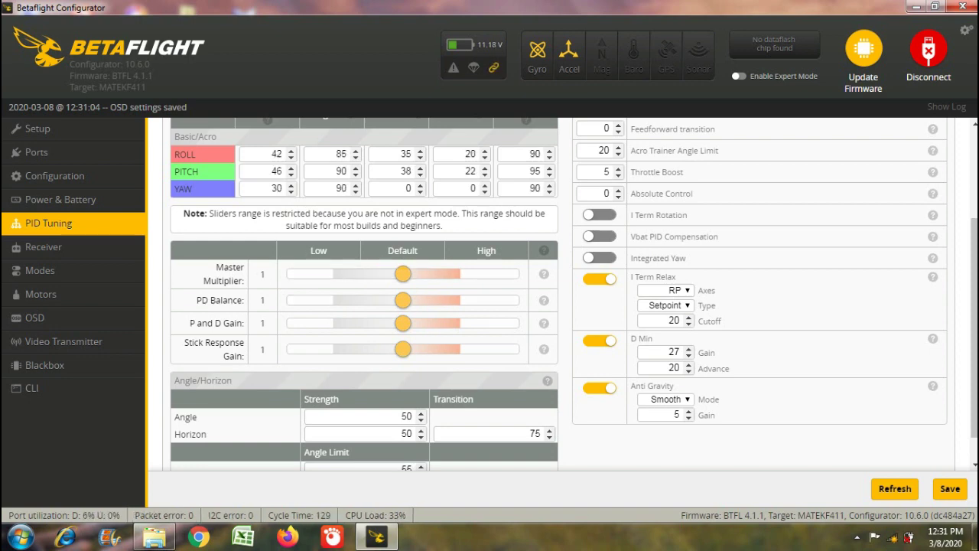
scroll(558, 295, down, 1)
scroll(558, 294, up, 5)
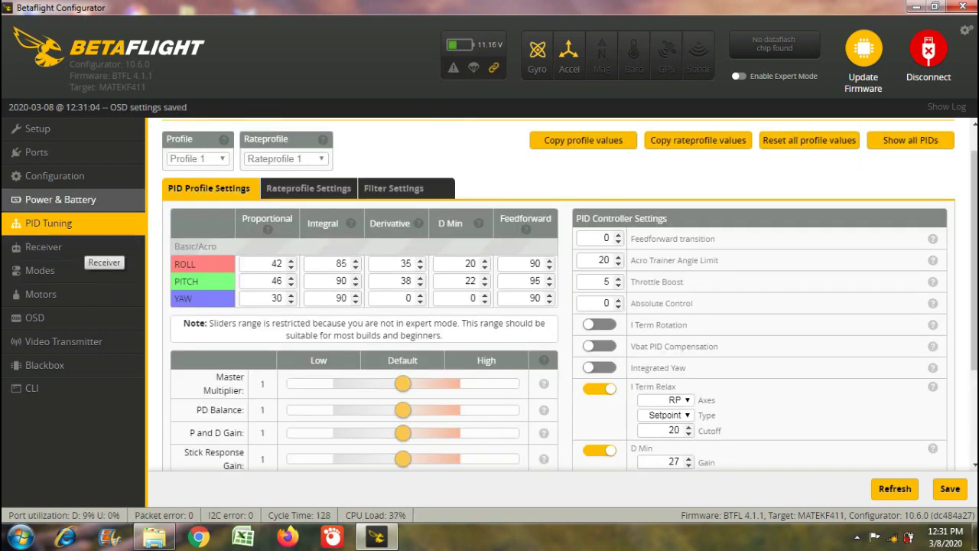
Discard the unsaved slider changes by reloading the PID tuning settings, and check the PID profile values
click(43, 247)
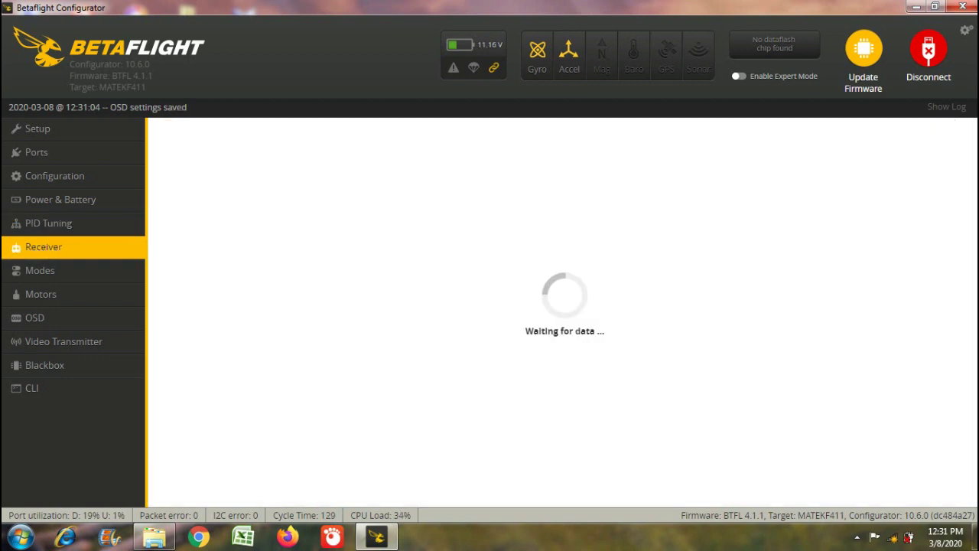
click(48, 223)
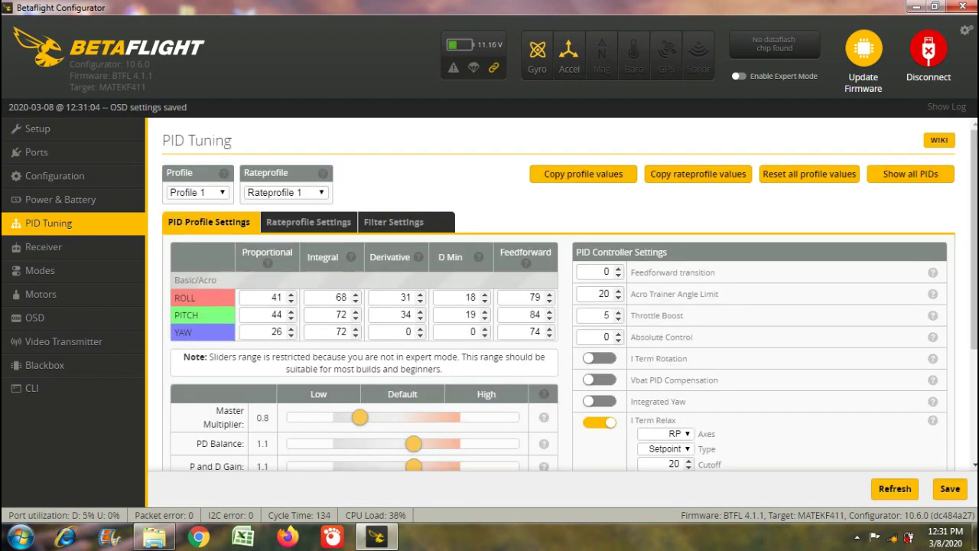
scroll(562, 294, down, 2)
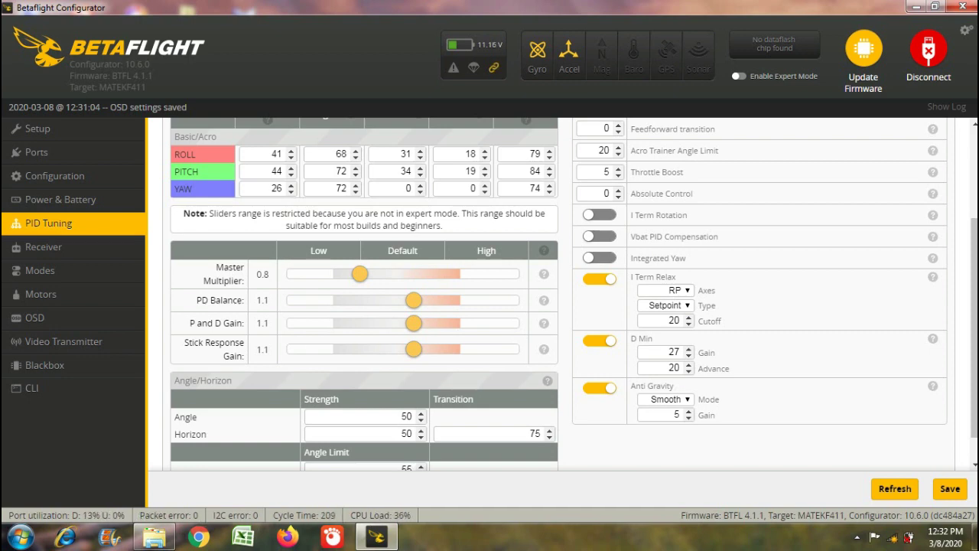
scroll(558, 291, up, 3)
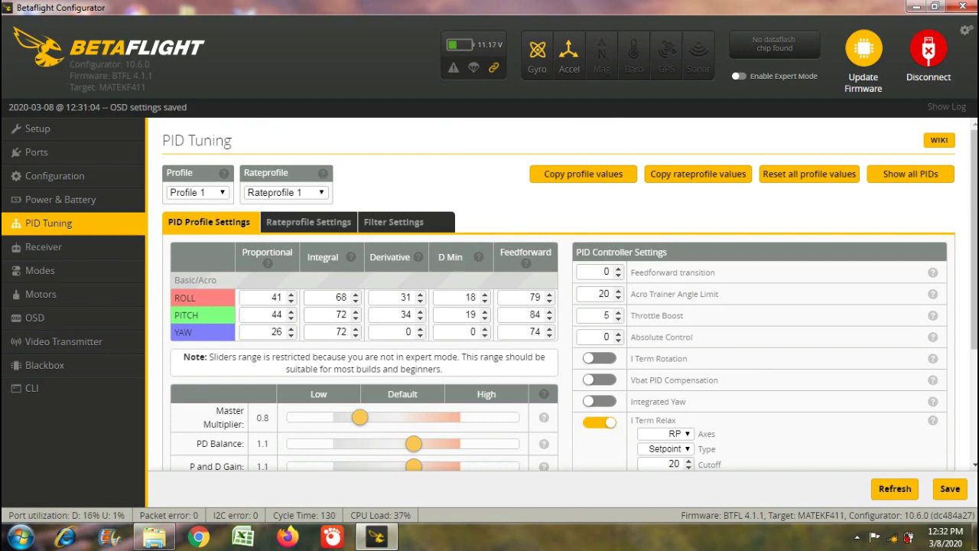
Review the rateprofile settings and the gyro, D term and notch filter settings
click(308, 222)
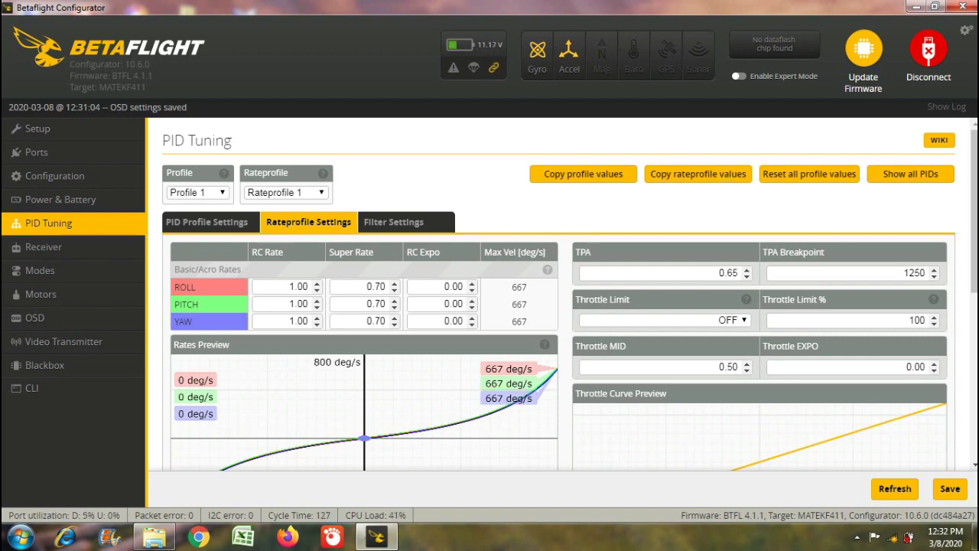
click(394, 221)
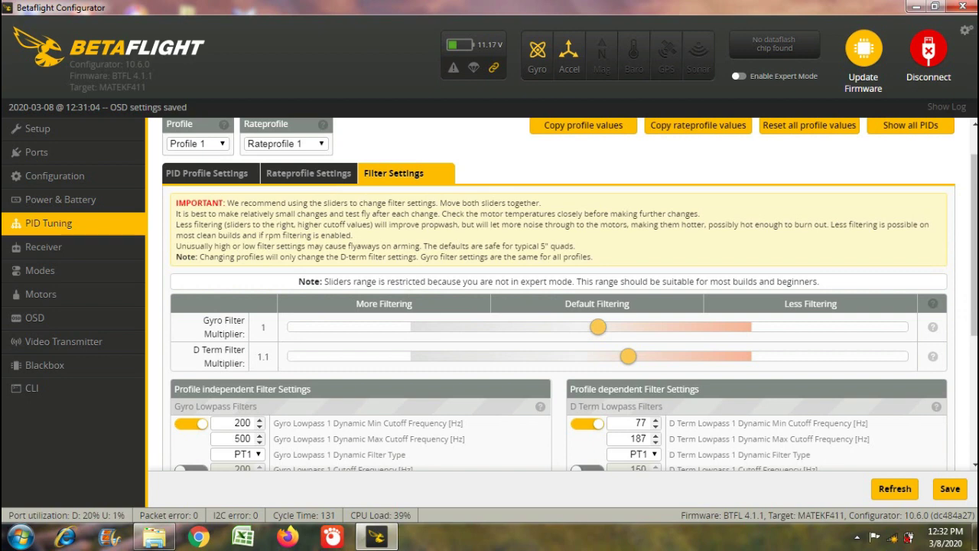
scroll(569, 293, down, 1)
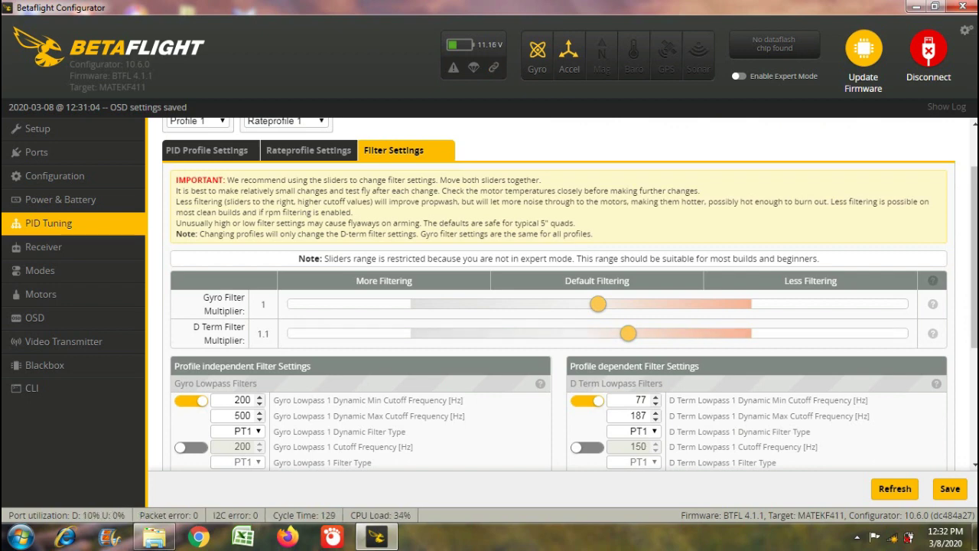
scroll(558, 298, down, 3)
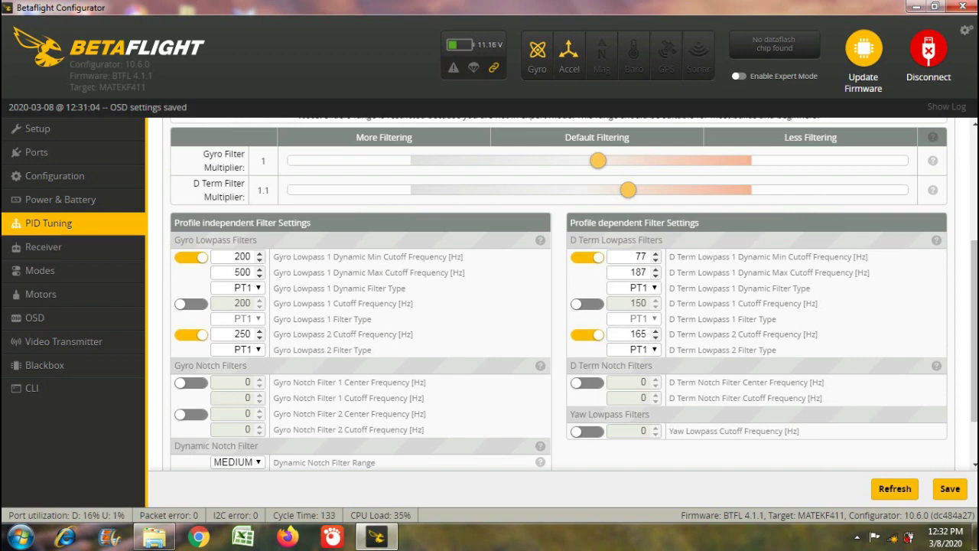
scroll(558, 298, down, 2)
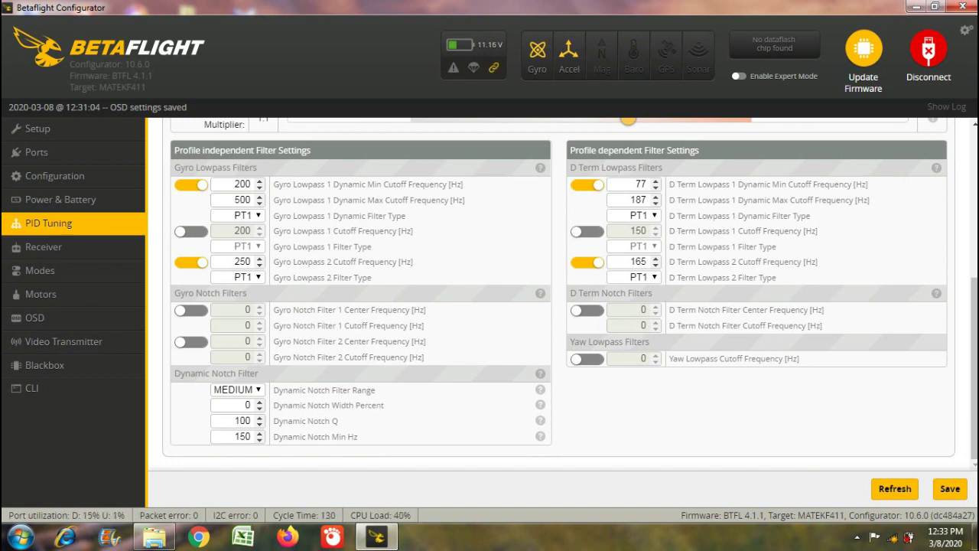
Select MEDIUM as the dynamic notch filter range and save the PID tuning settings
click(238, 390)
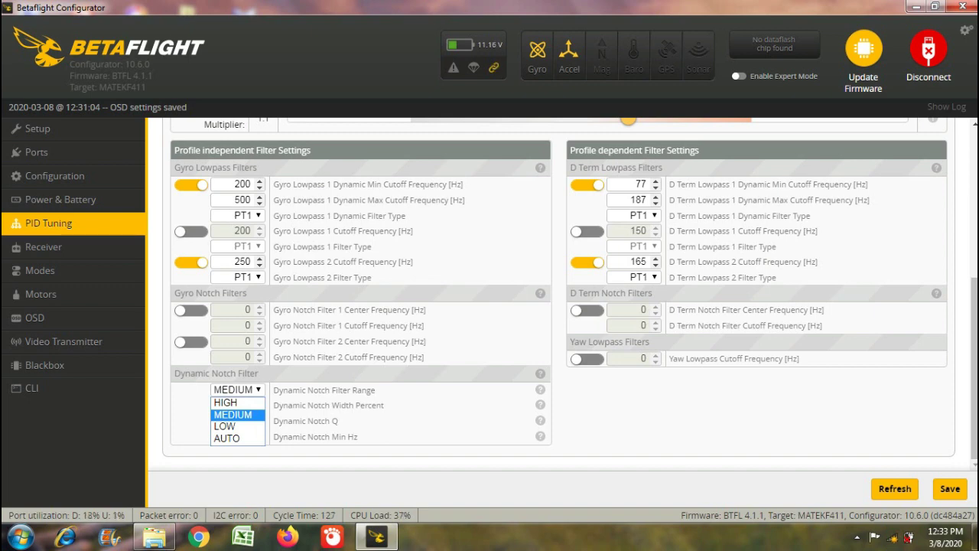
click(234, 414)
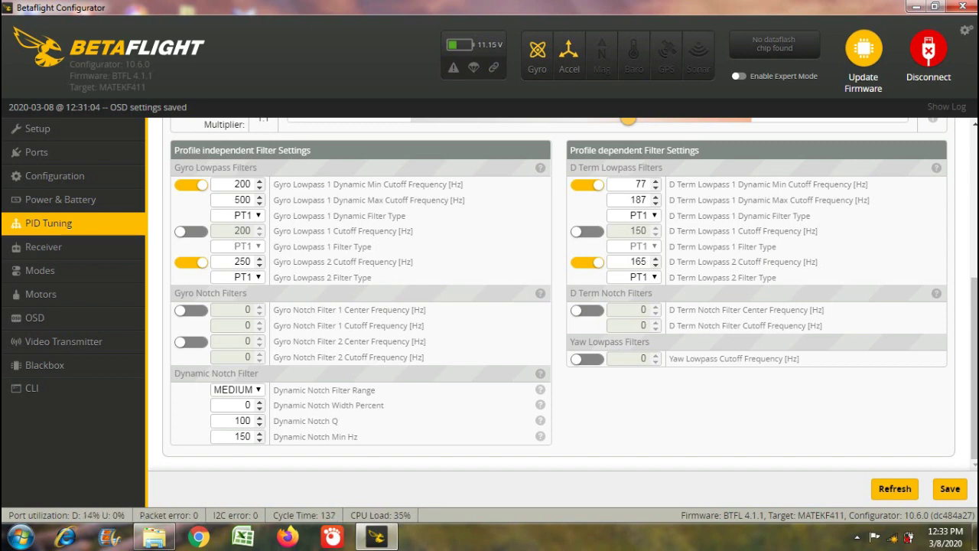
scroll(558, 306, up, 1)
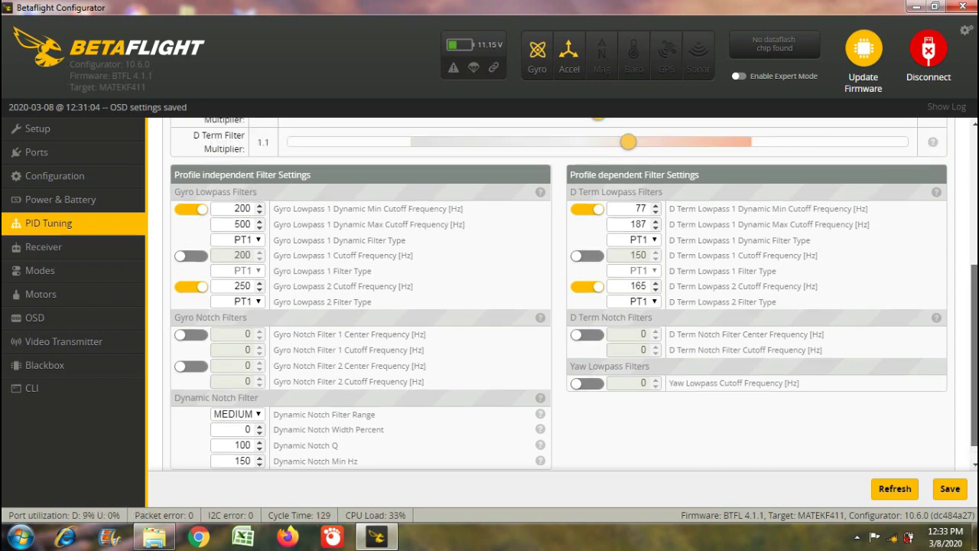
scroll(558, 306, up, 5)
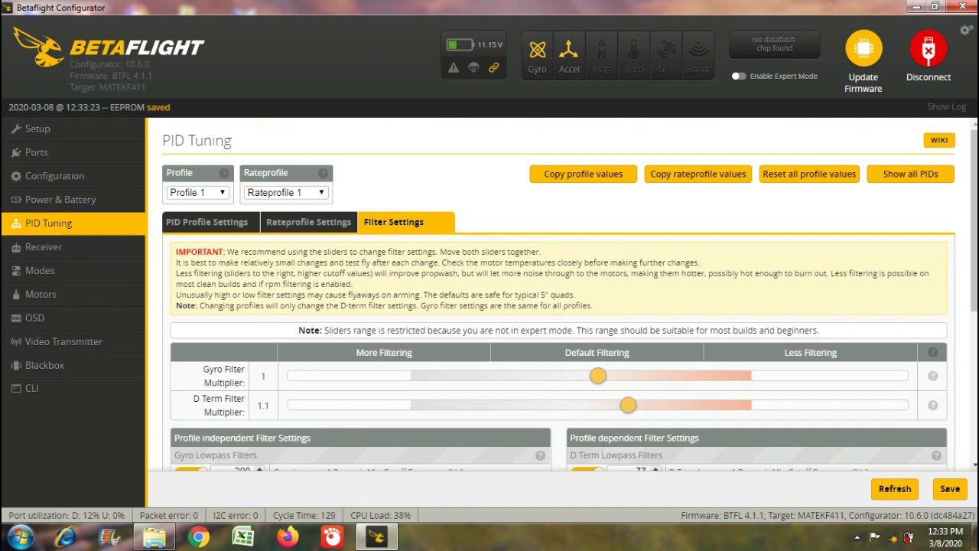
Review the rateprofile and PID profile settings, saving them before opening the flight controller's setup overview
click(309, 221)
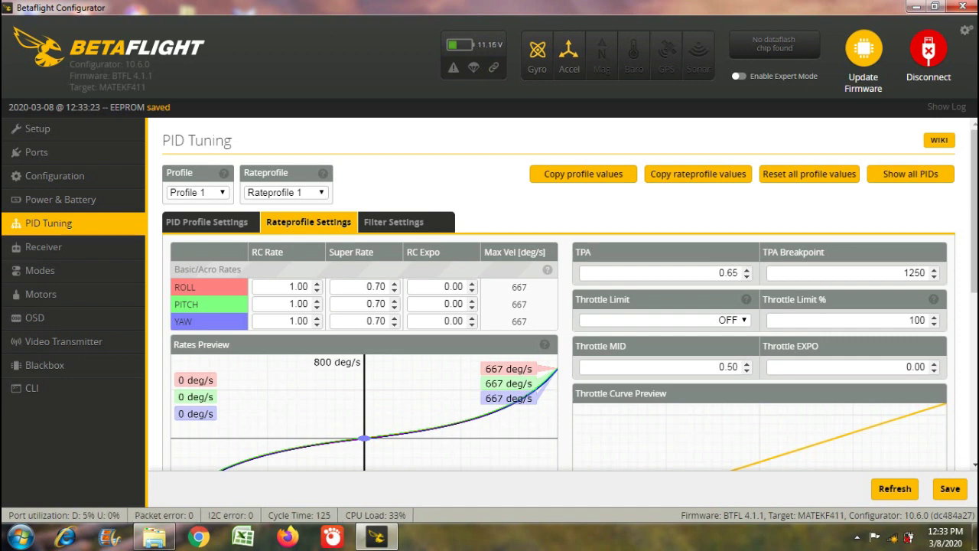
click(208, 222)
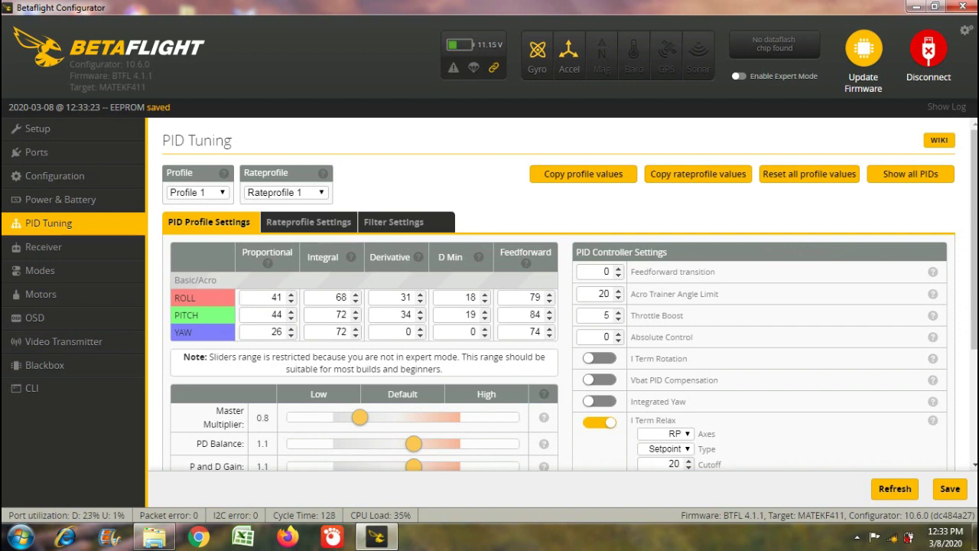
scroll(558, 294, down, 1)
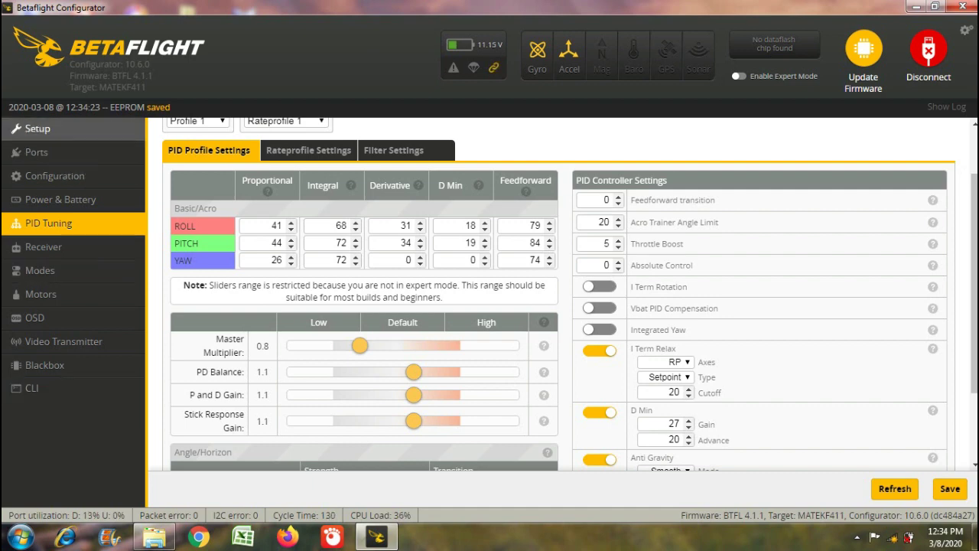
click(42, 132)
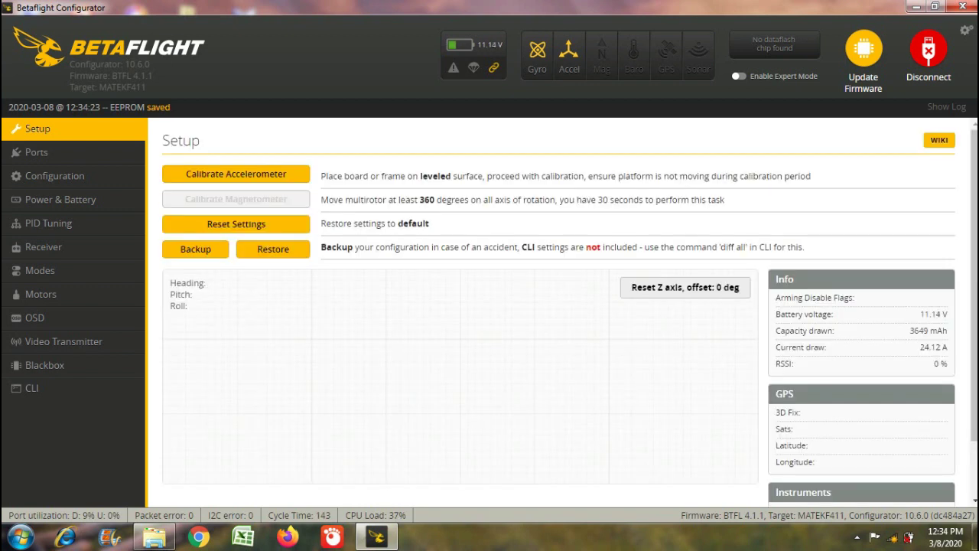